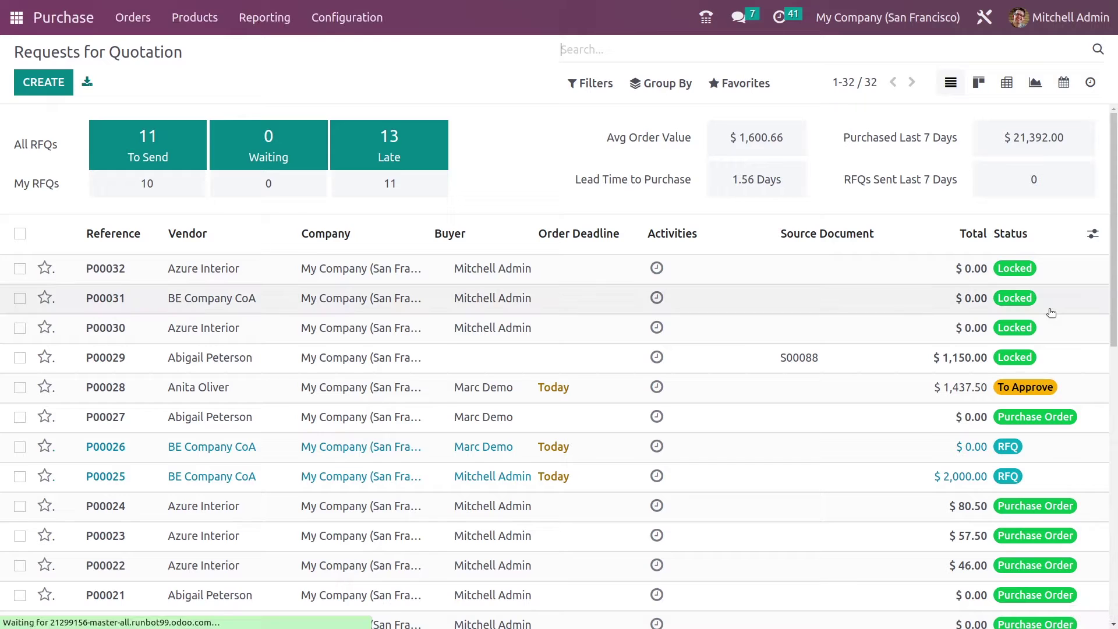
- Open the Purchase Configuration menu
{"action": "left_click", "coordinate": [376, 17]}
- In Purchase Settings, search 'bill' and save with Bill Control on Received quantities
{"action": "left_click", "coordinate": [370, 49]}
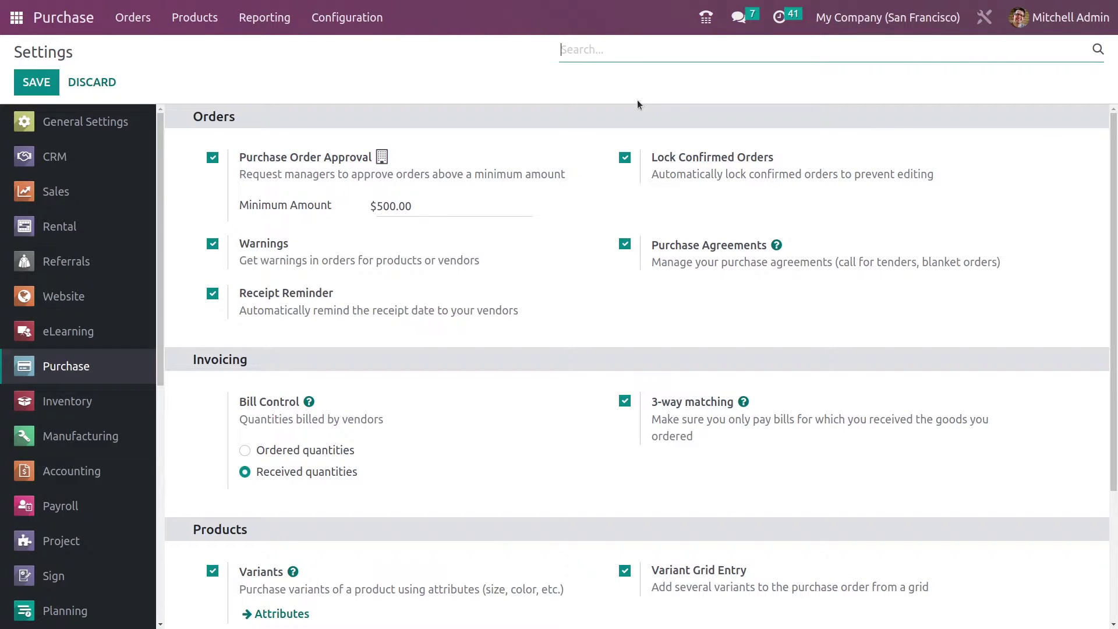
{"action": "type", "text": "bill"}
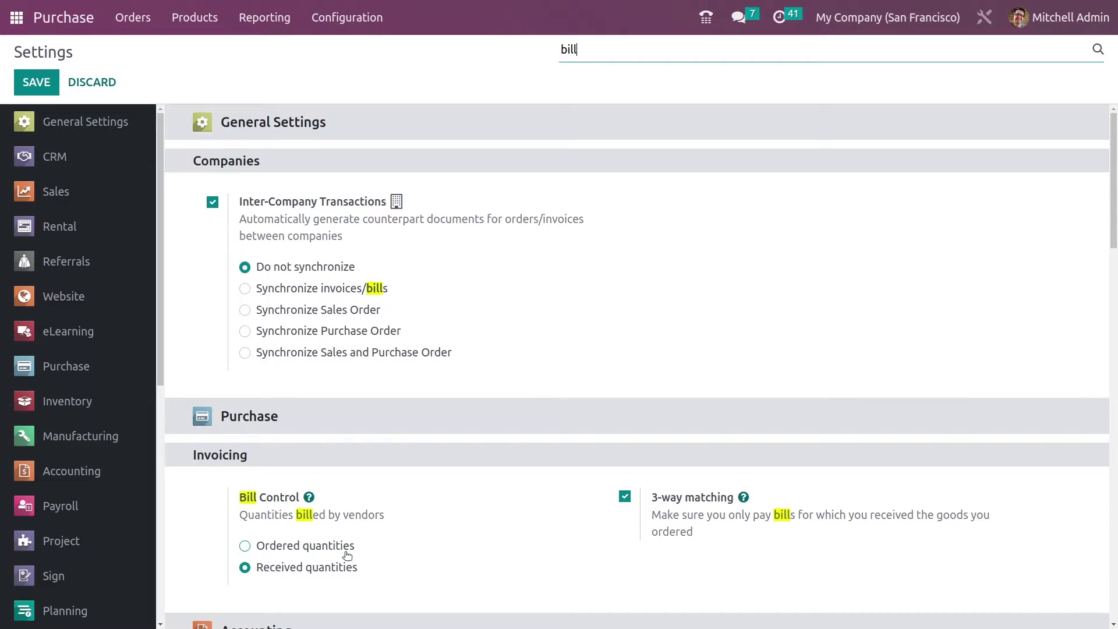
{"action": "left_click", "coordinate": [24, 86]}
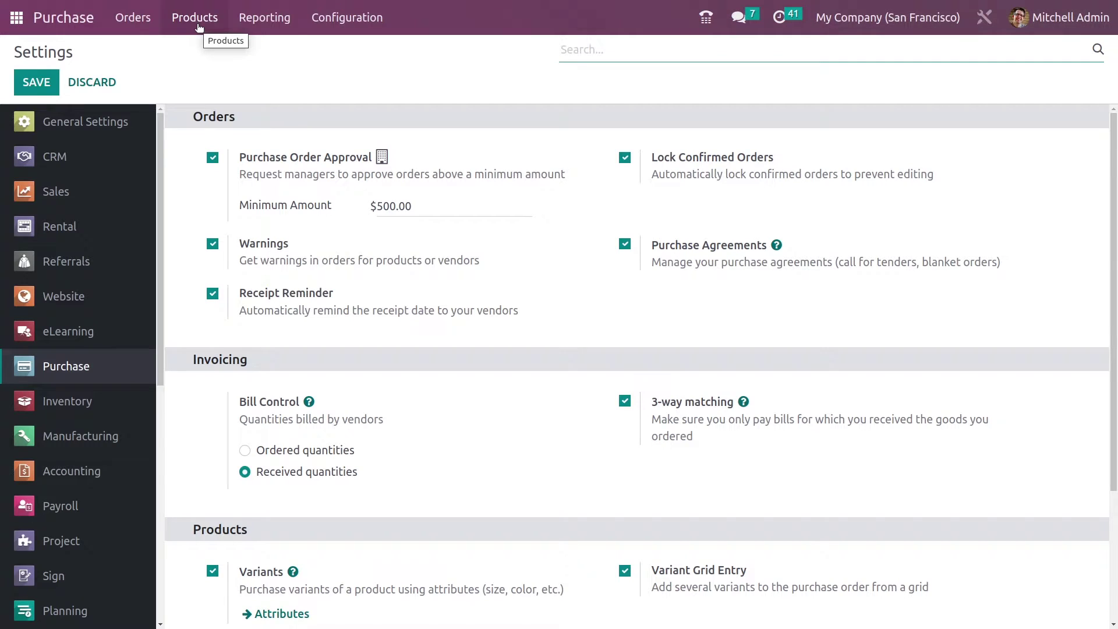
- Create and save a starred product 'flower' with control policy On received quantities
{"action": "left_click", "coordinate": [198, 27]}
{"action": "left_click", "coordinate": [227, 55]}
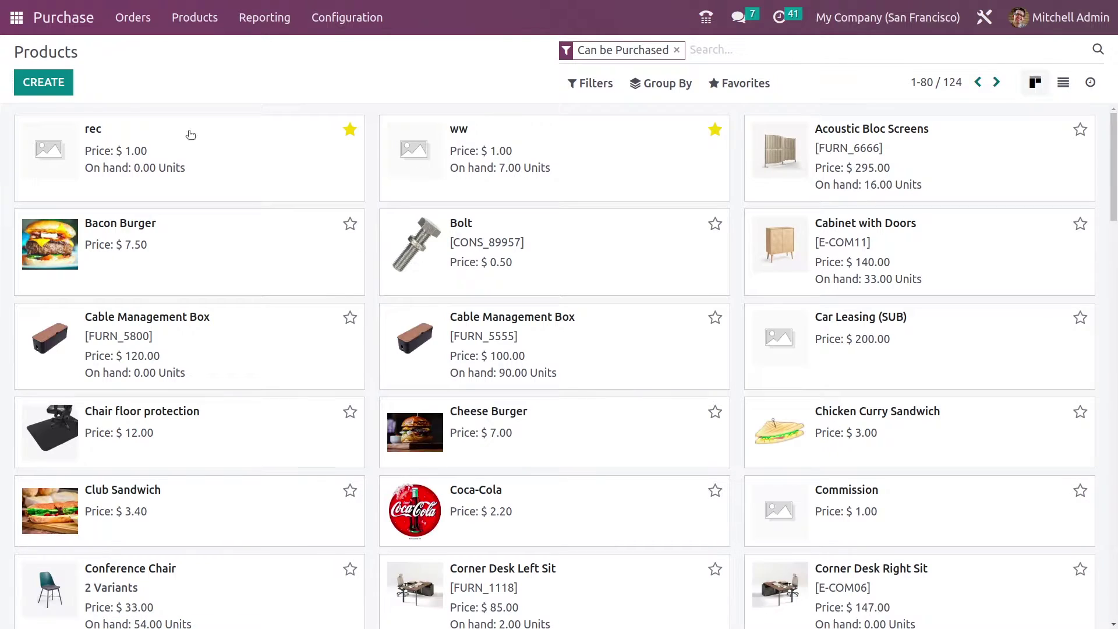
{"action": "left_click", "coordinate": [64, 92]}
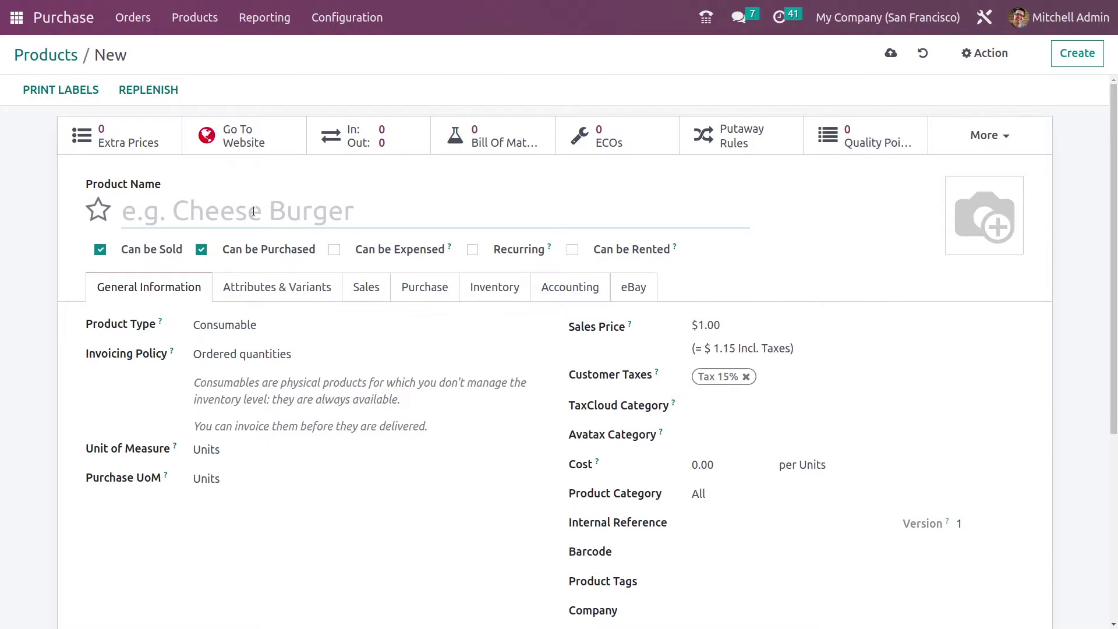
{"action": "type", "text": "flower"}
{"action": "left_click", "coordinate": [100, 211]}
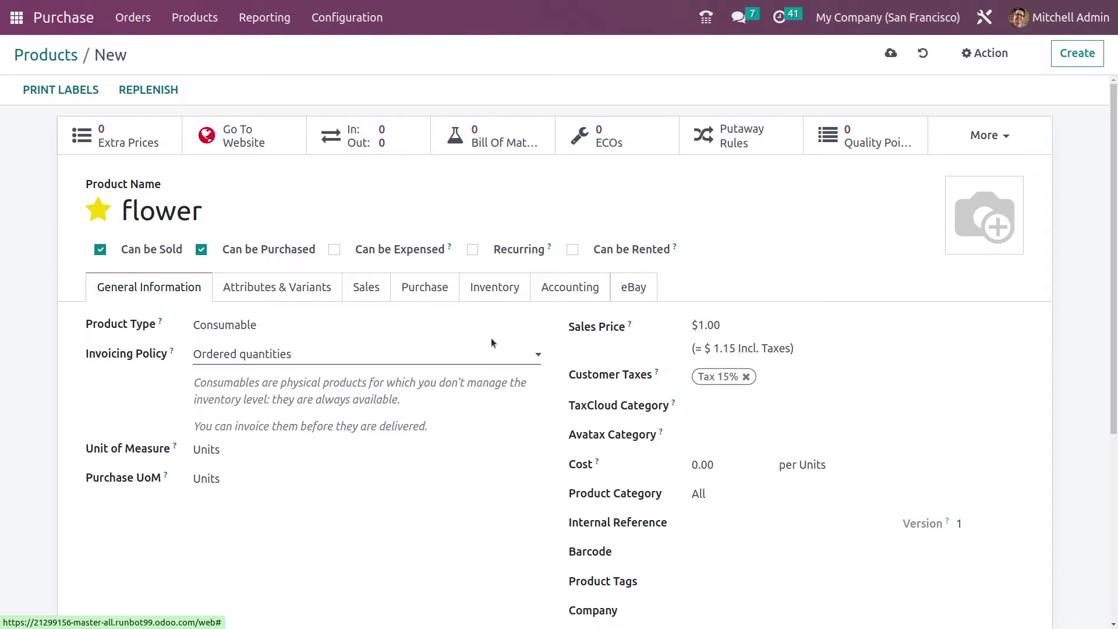
{"action": "left_click", "coordinate": [421, 291]}
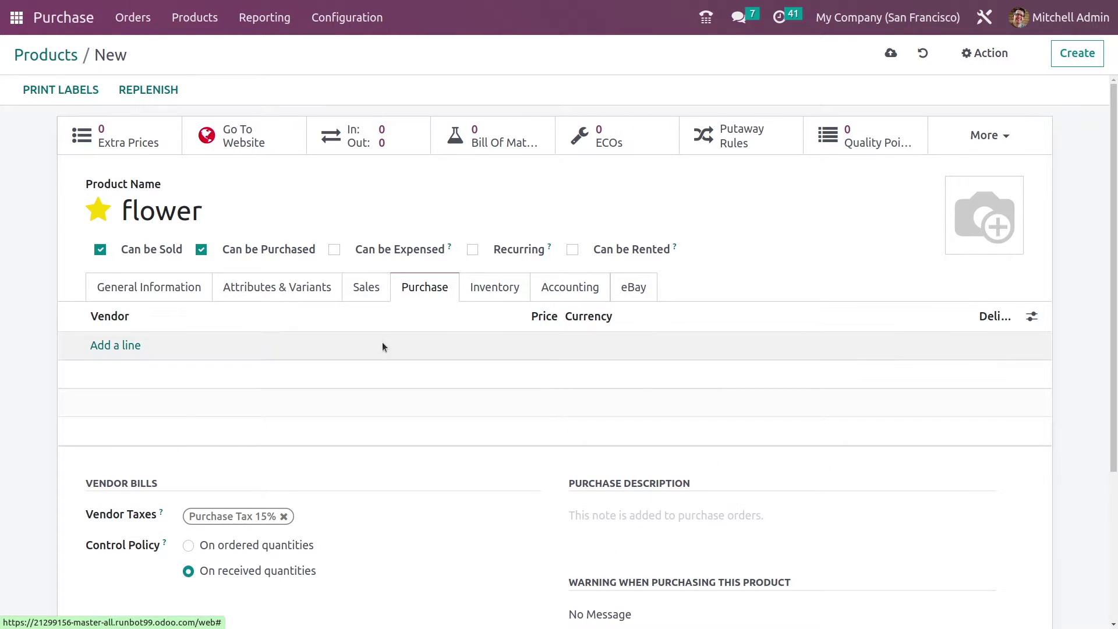
{"action": "scroll", "coordinate": [387, 320], "scroll_direction": "down", "scroll_amount": 4}
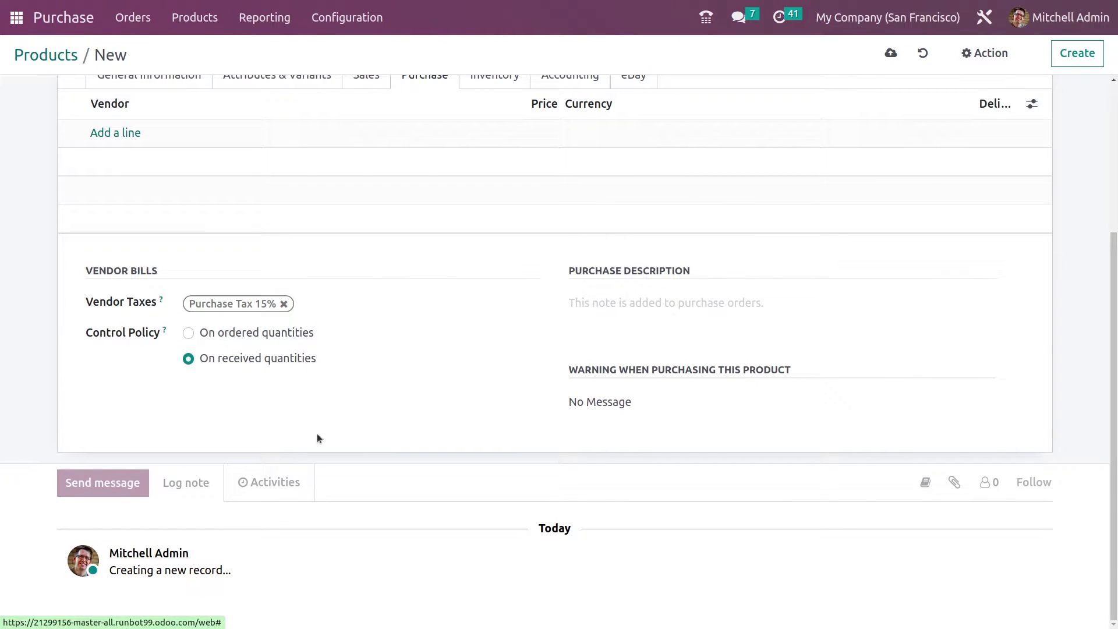
{"action": "scroll", "coordinate": [327, 340], "scroll_direction": "up", "scroll_amount": 1}
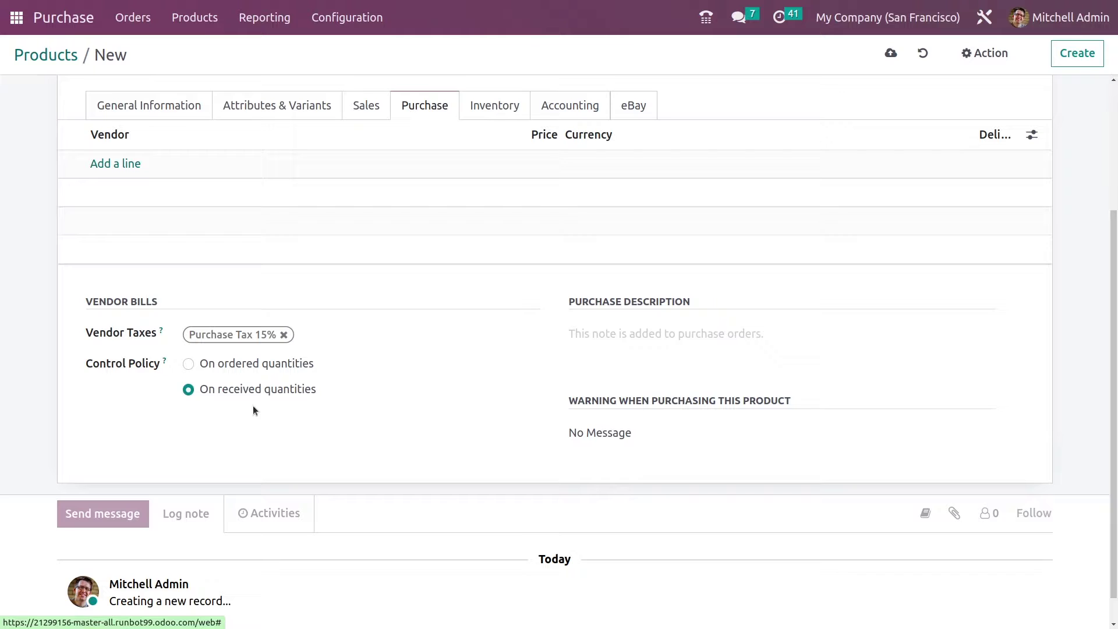
{"action": "scroll", "coordinate": [582, 233], "scroll_direction": "up", "scroll_amount": 5}
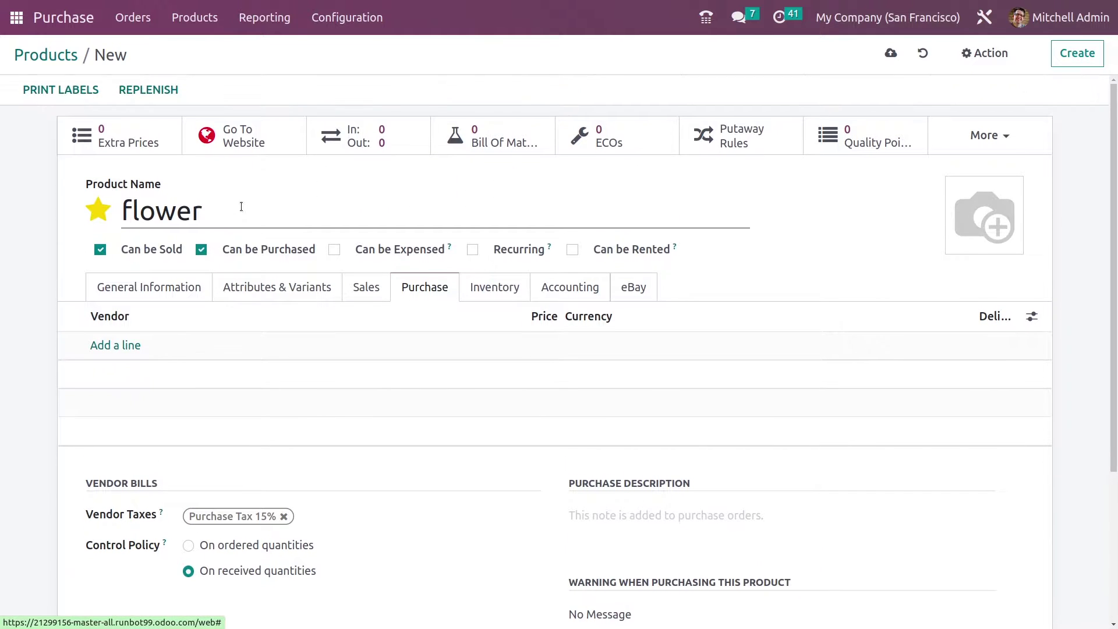
{"action": "left_click", "coordinate": [883, 59]}
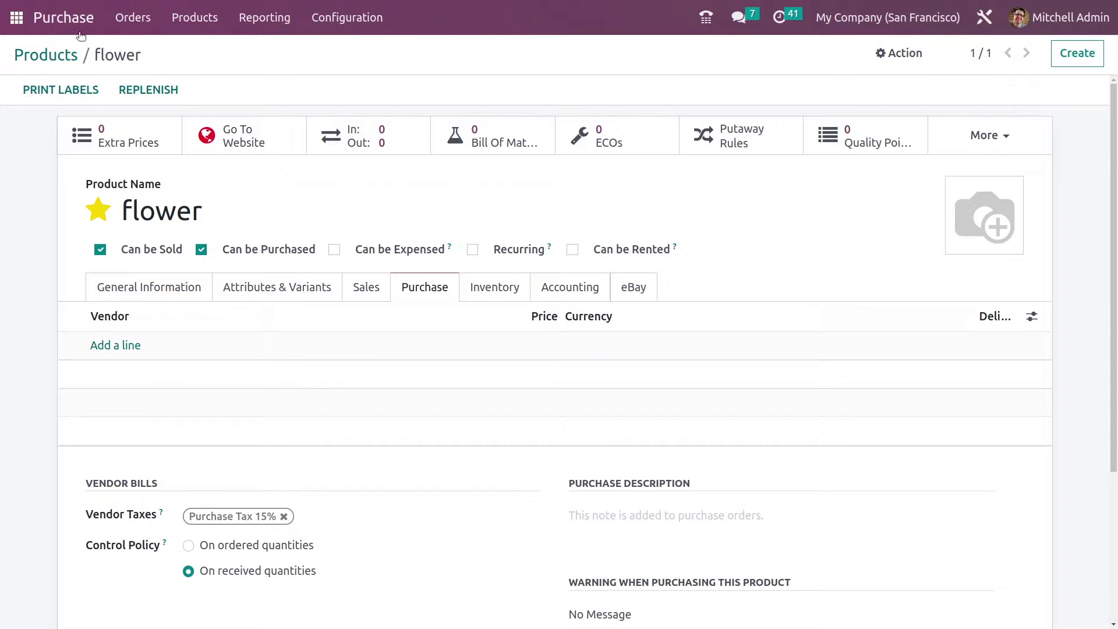
{"action": "left_click", "coordinate": [57, 56]}
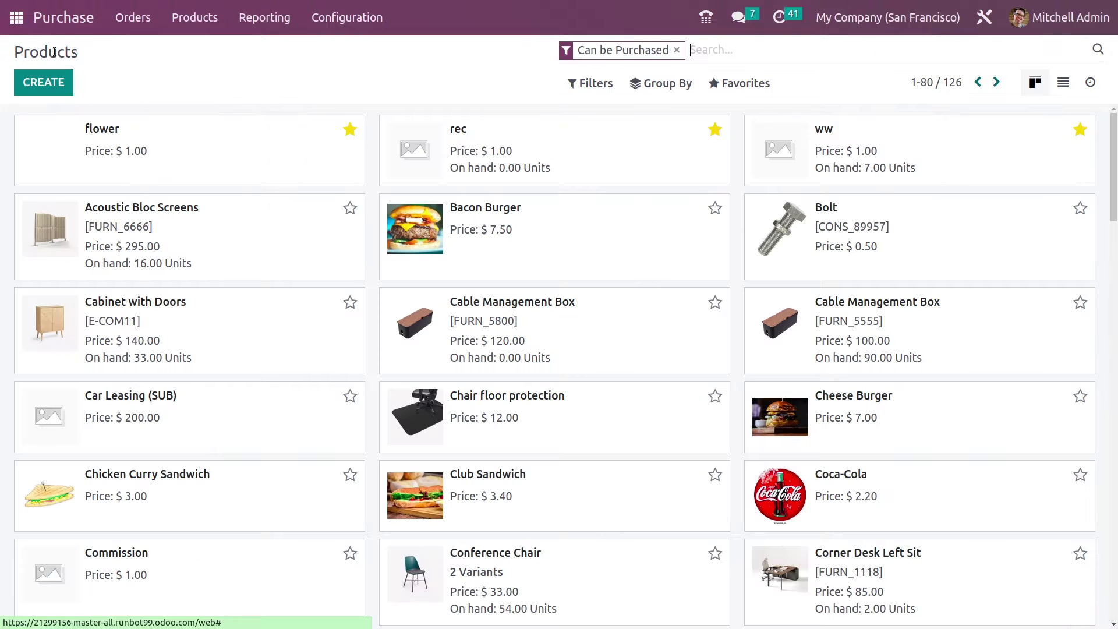
- Create a starred product 'soap' with control policy On ordered quantities
{"action": "left_click", "coordinate": [43, 82]}
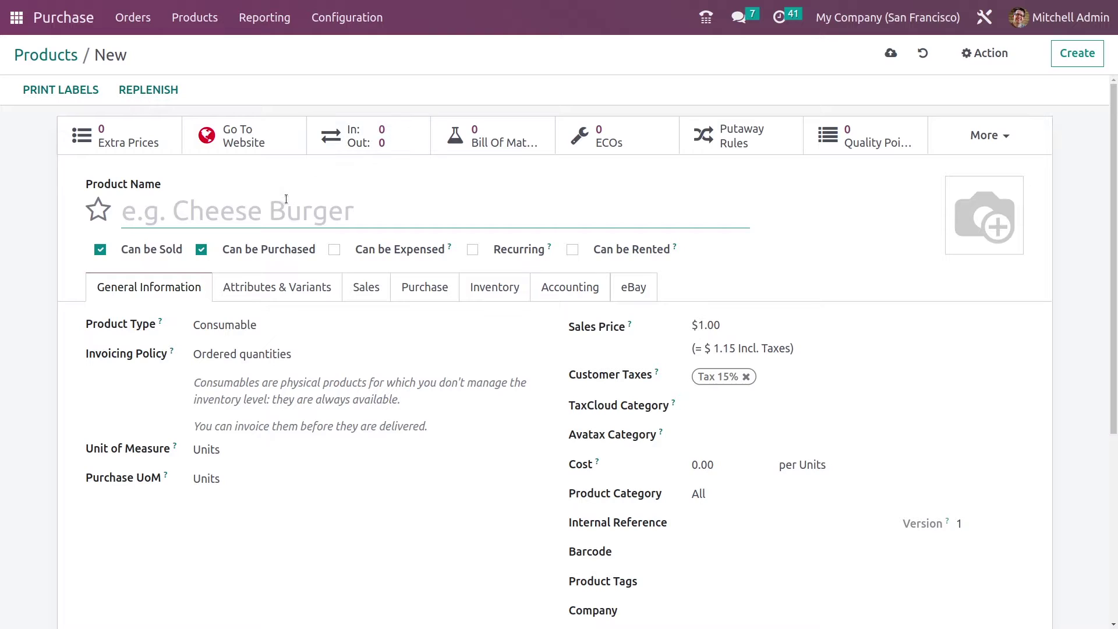
{"action": "type", "text": "soap"}
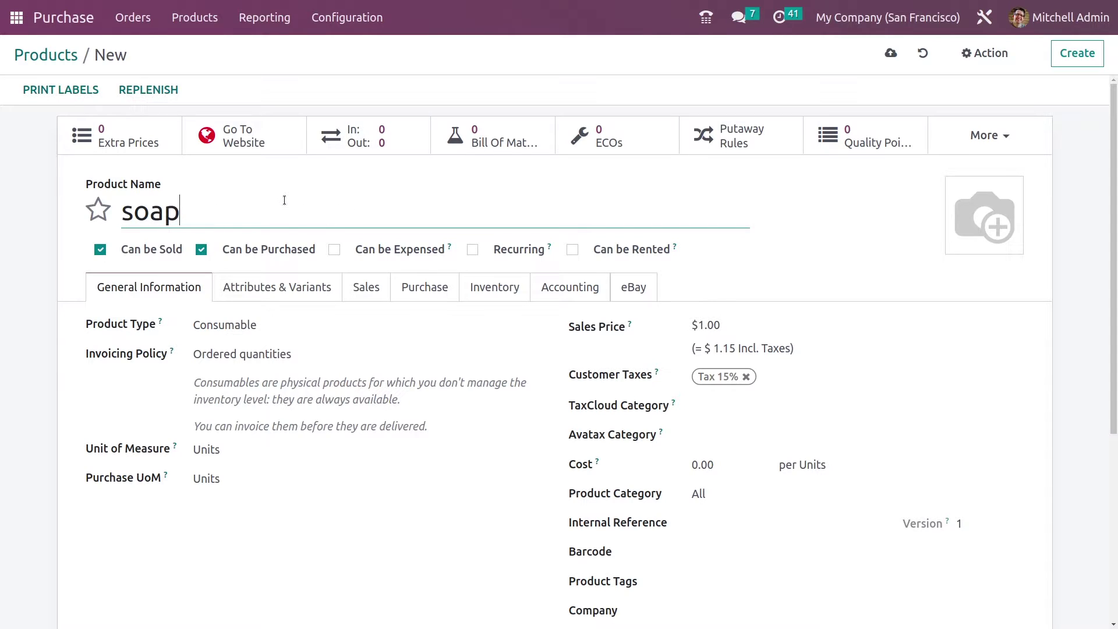
{"action": "left_click", "coordinate": [108, 210]}
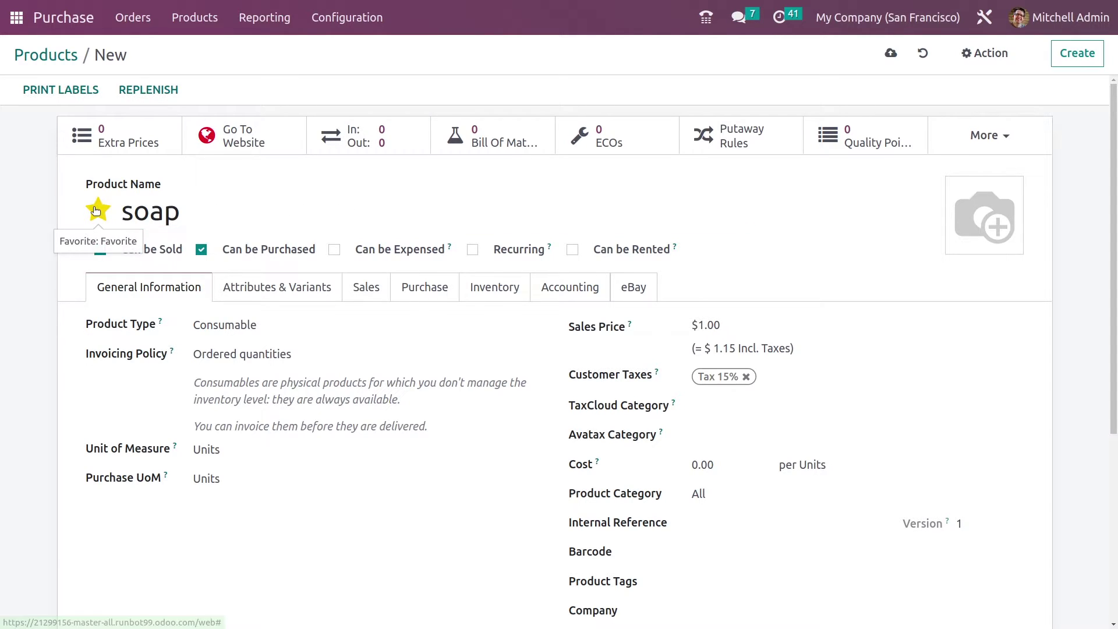
{"action": "left_click", "coordinate": [448, 291]}
{"action": "scroll", "coordinate": [376, 462], "scroll_direction": "down", "scroll_amount": 2}
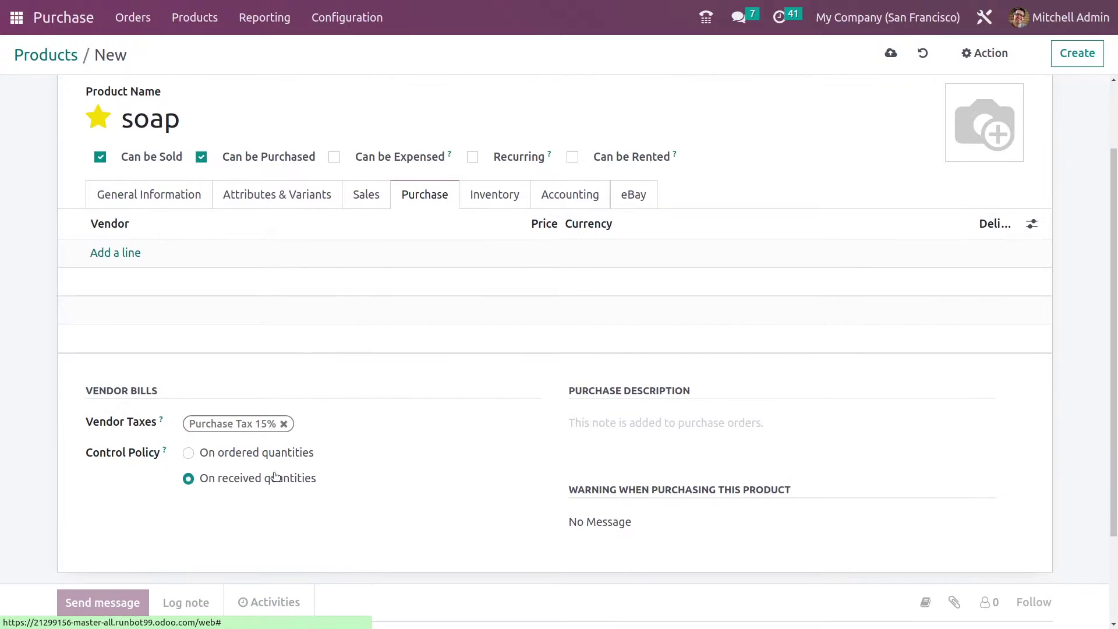
{"action": "left_click", "coordinate": [189, 454]}
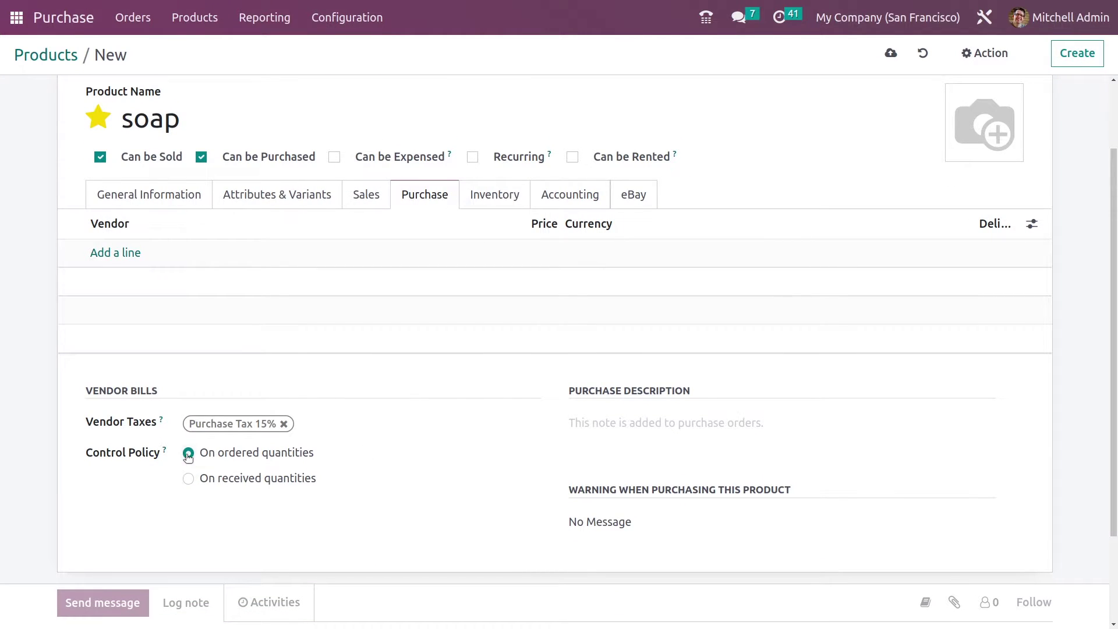
- Set soap's cost to 200.00 and save the product
{"action": "left_click", "coordinate": [163, 198]}
{"action": "left_click", "coordinate": [701, 374]}
{"action": "type", "text": "200"}
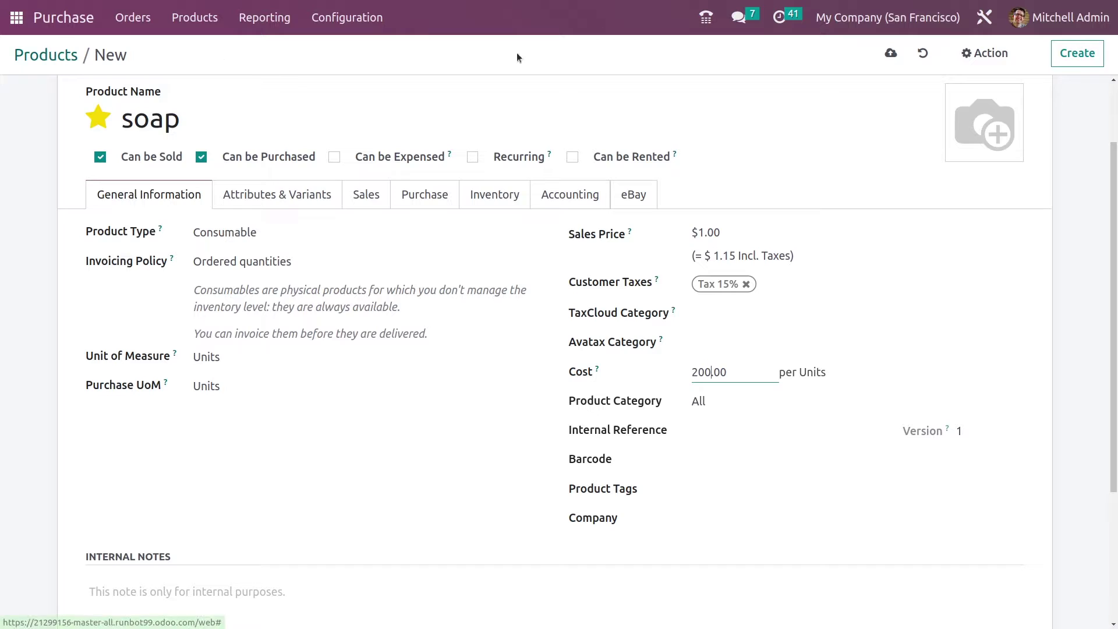
{"action": "left_click", "coordinate": [889, 54]}
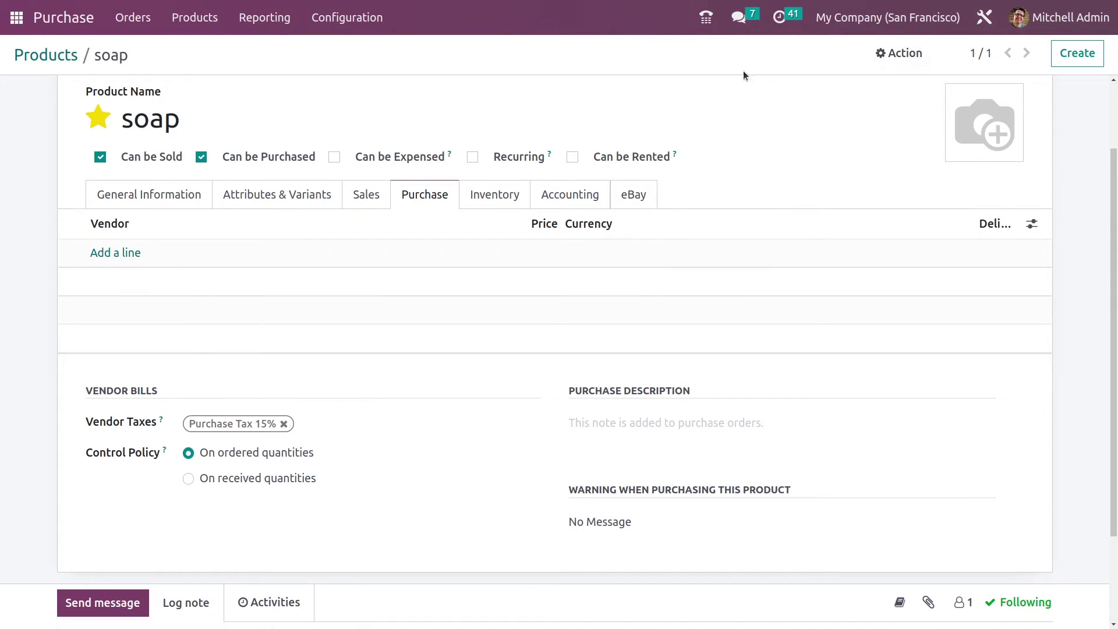
{"action": "left_click", "coordinate": [73, 22]}
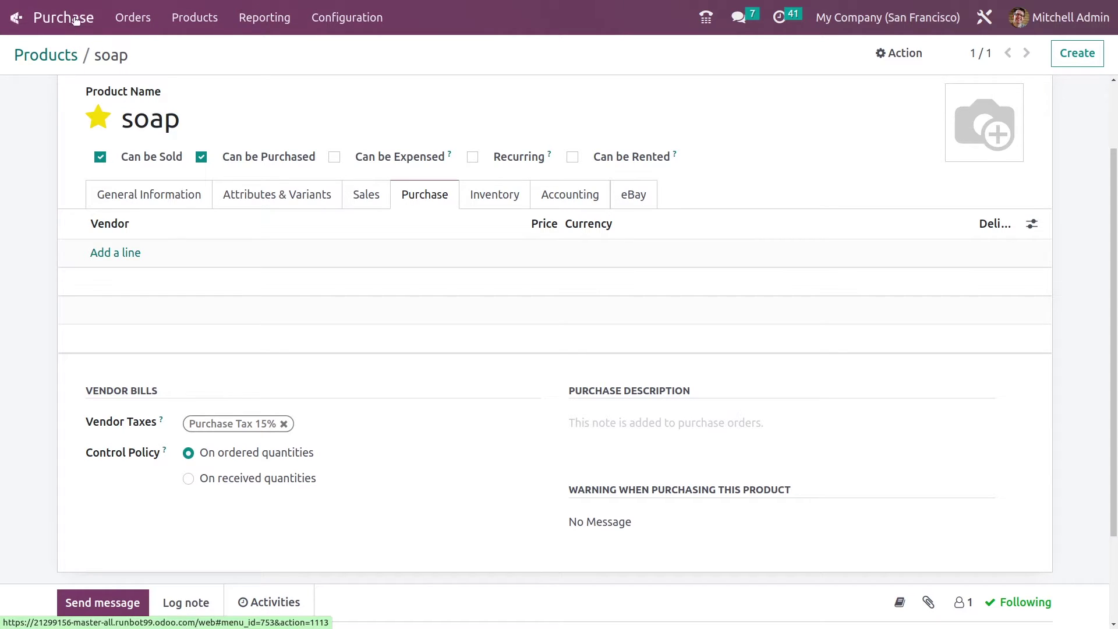
{"action": "left_click", "coordinate": [131, 18]}
- Start a new RFQ with a flower line and vendor Azure Interior
{"action": "left_click", "coordinate": [144, 49]}
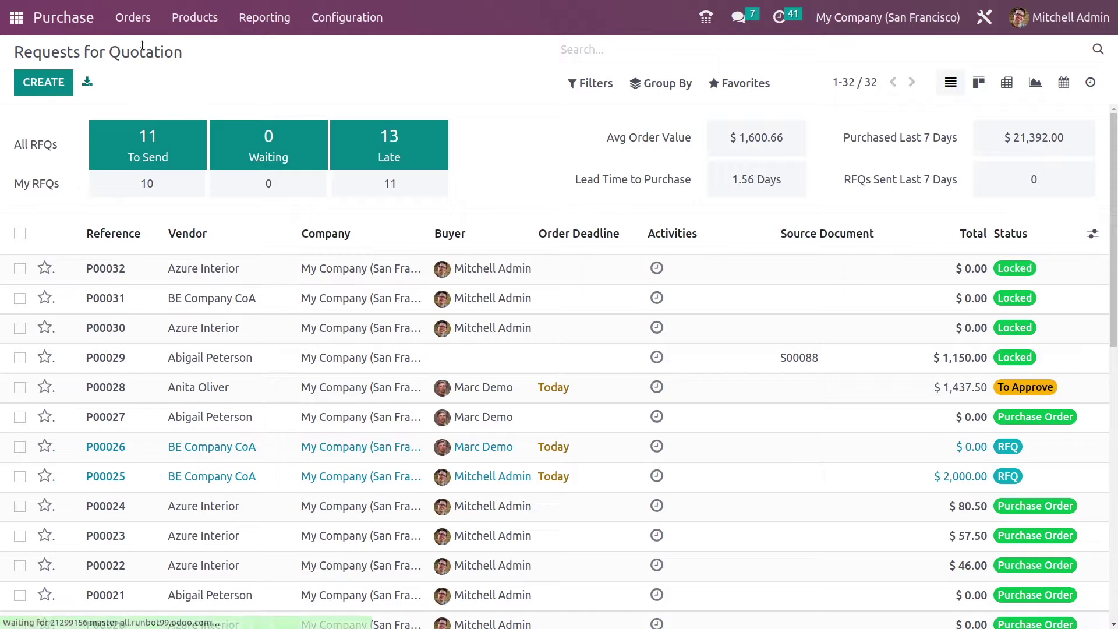
{"action": "left_click", "coordinate": [61, 88]}
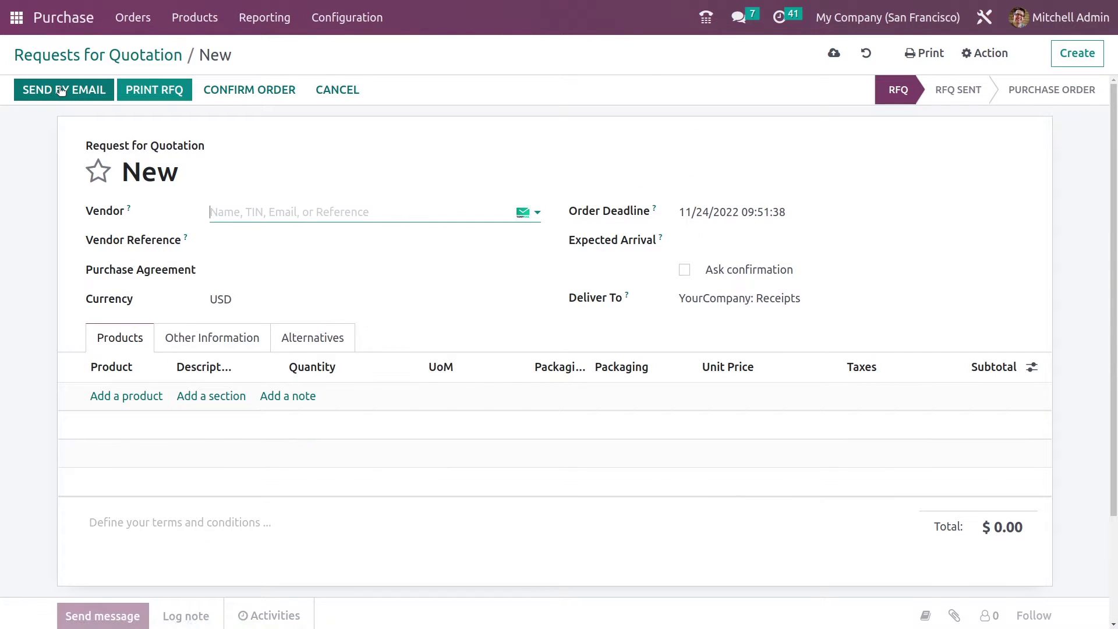
{"action": "left_click", "coordinate": [126, 396]}
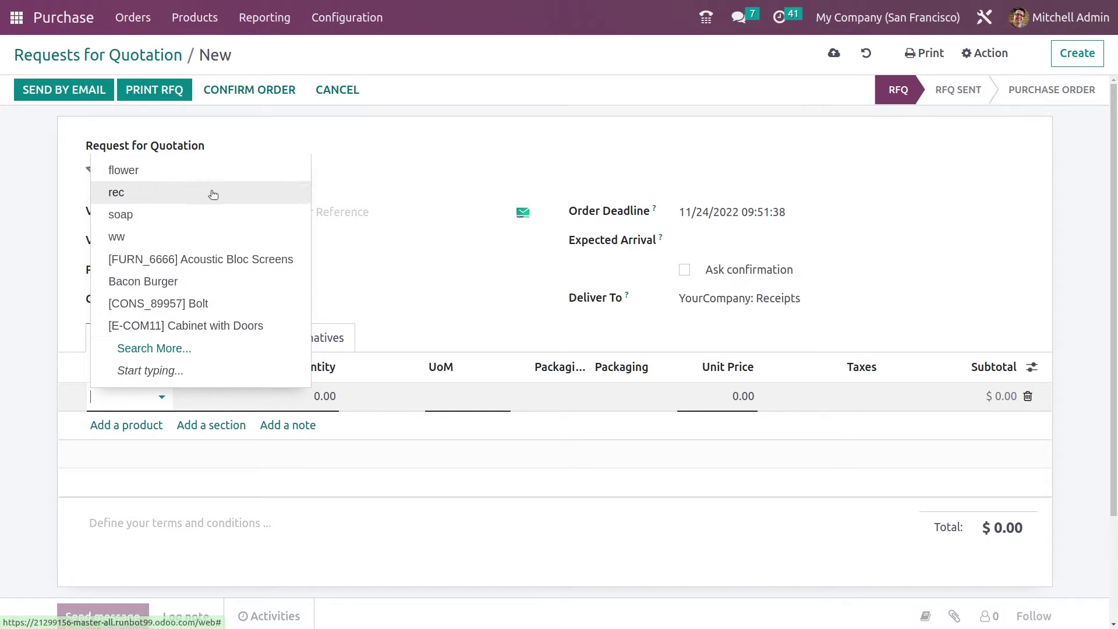
{"action": "left_click", "coordinate": [205, 170]}
{"action": "left_click", "coordinate": [266, 215]}
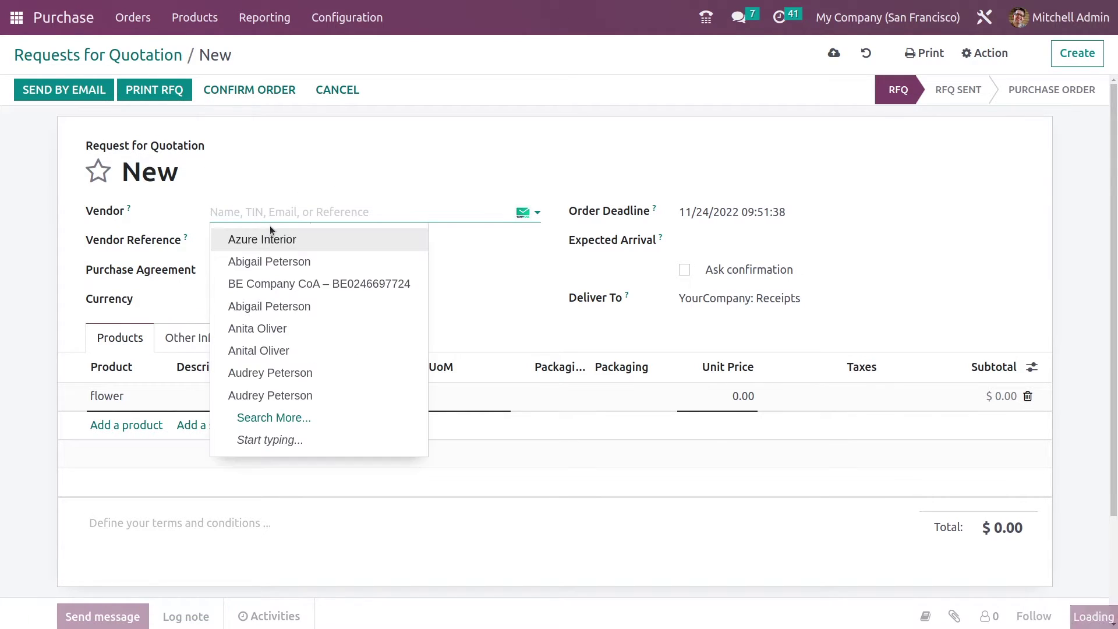
{"action": "left_click", "coordinate": [271, 240]}
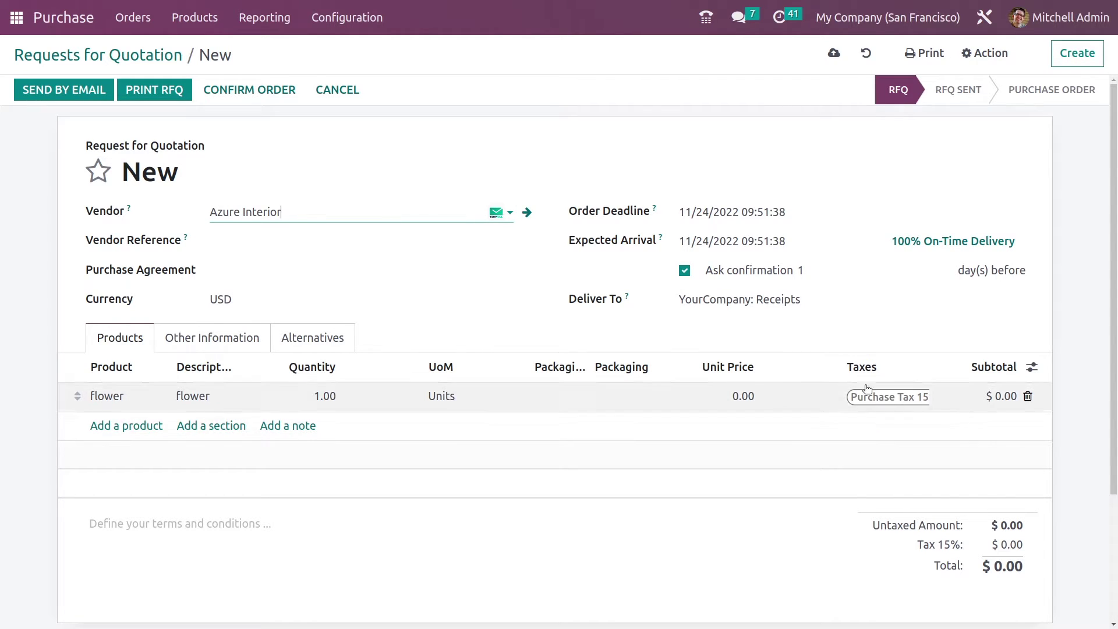
- Set the flower unit price to 100.00 and confirm the order
{"action": "left_click", "coordinate": [736, 396]}
{"action": "left_click", "coordinate": [738, 396]}
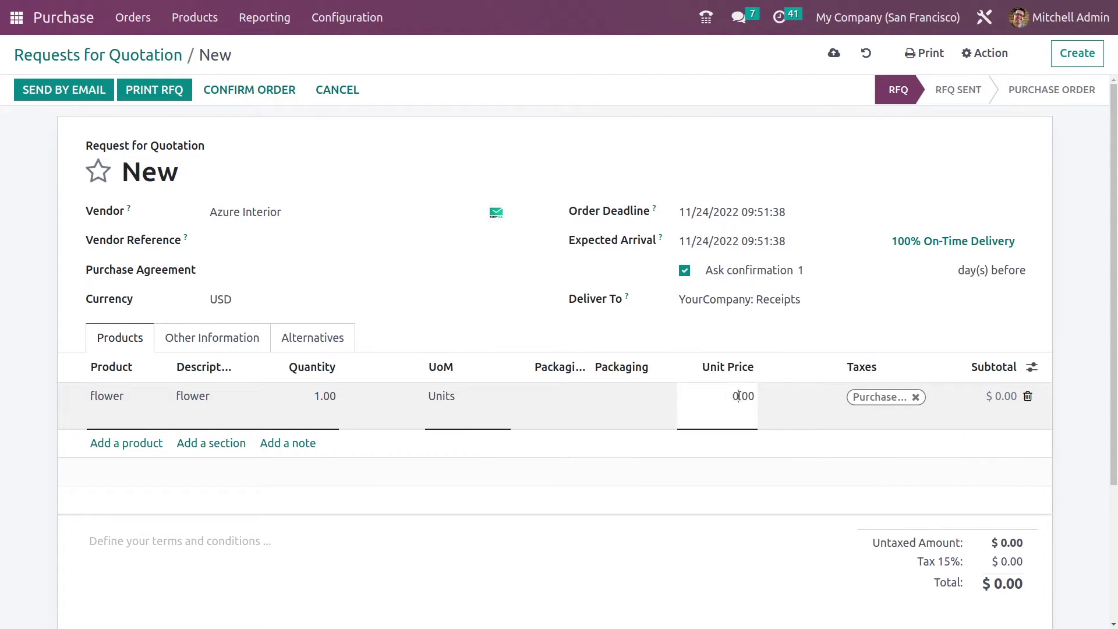
{"action": "type", "text": "100"}
{"action": "left_click", "coordinate": [502, 318]}
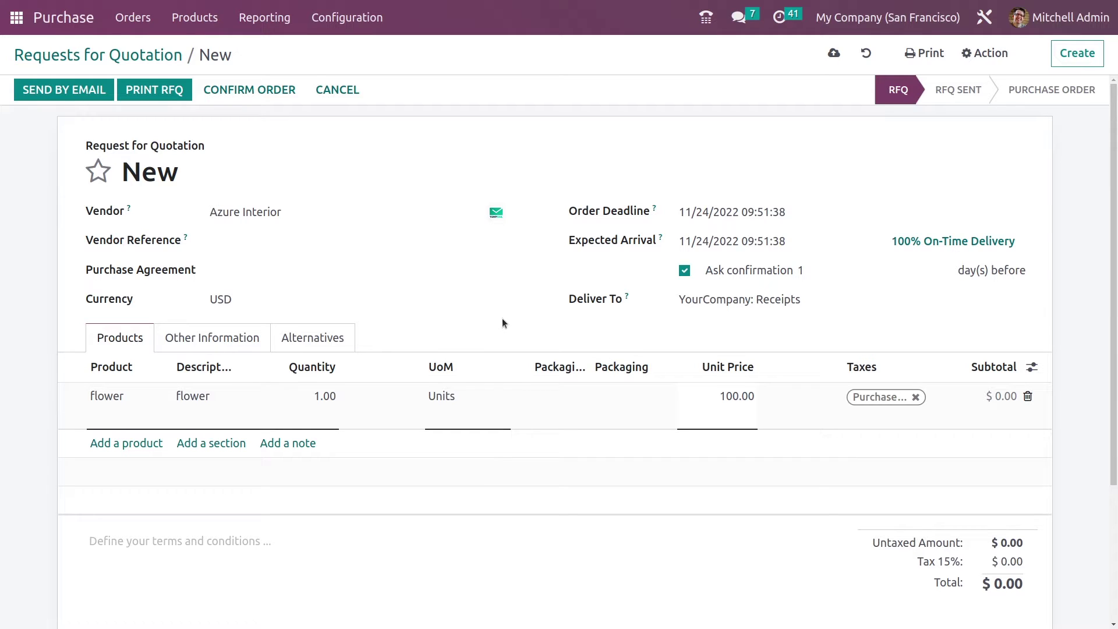
{"action": "left_click", "coordinate": [229, 90]}
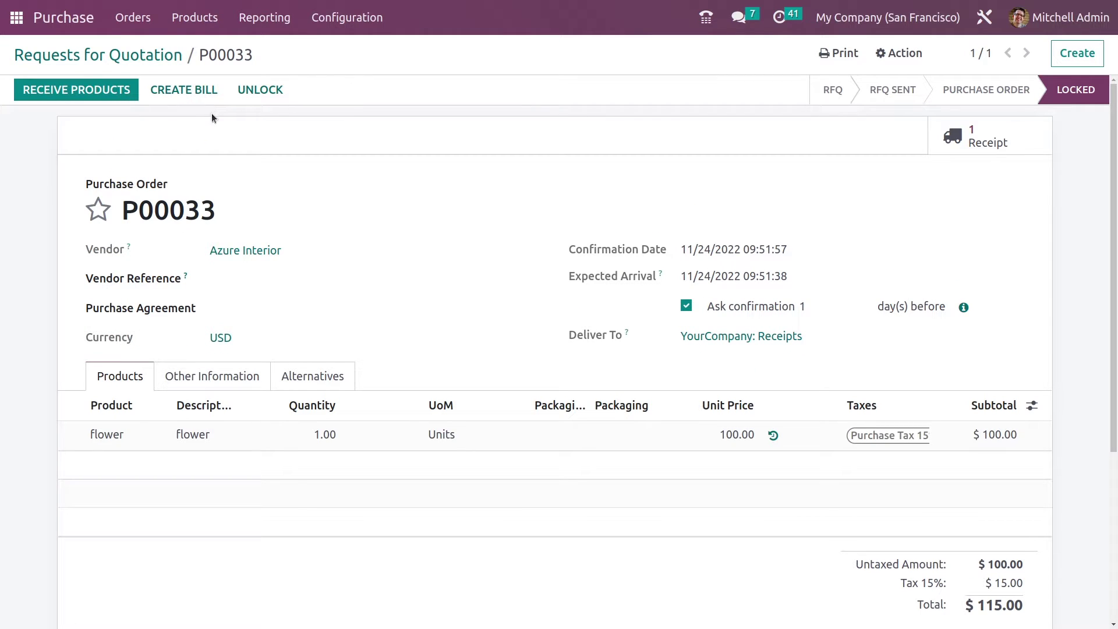
- Unlock P00033, attempt to bill it, and dismiss the 'no invoiceable line' error
{"action": "left_click", "coordinate": [244, 91]}
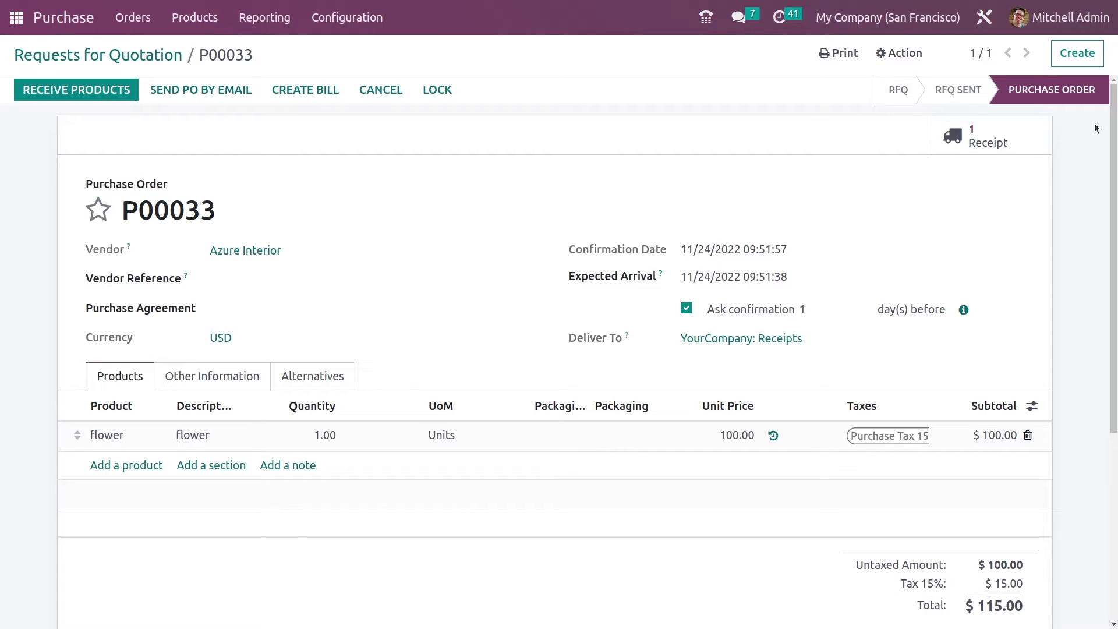
{"action": "left_click", "coordinate": [306, 92]}
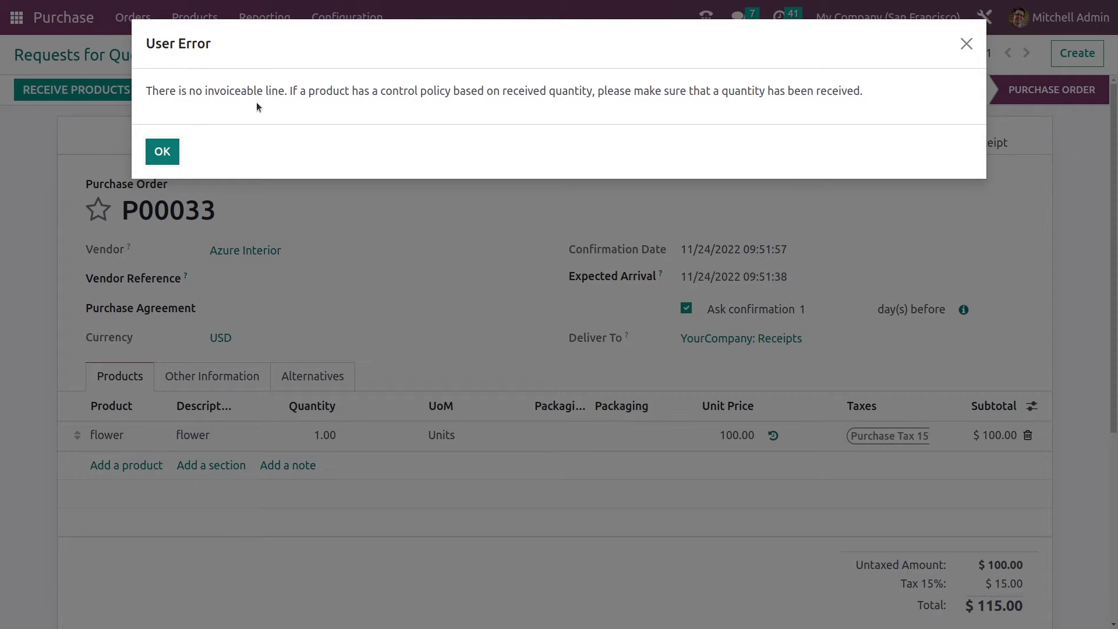
{"action": "left_click", "coordinate": [967, 43]}
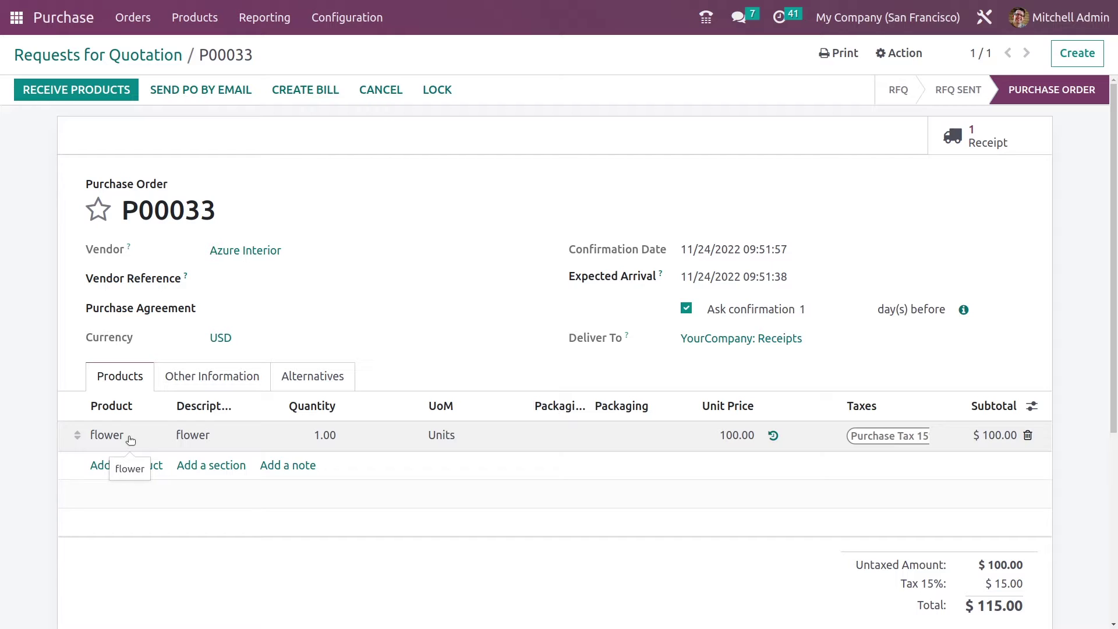
- Validate receipt WH/IN/00022 for the 1 flower and return to P00033
{"action": "left_click", "coordinate": [95, 93]}
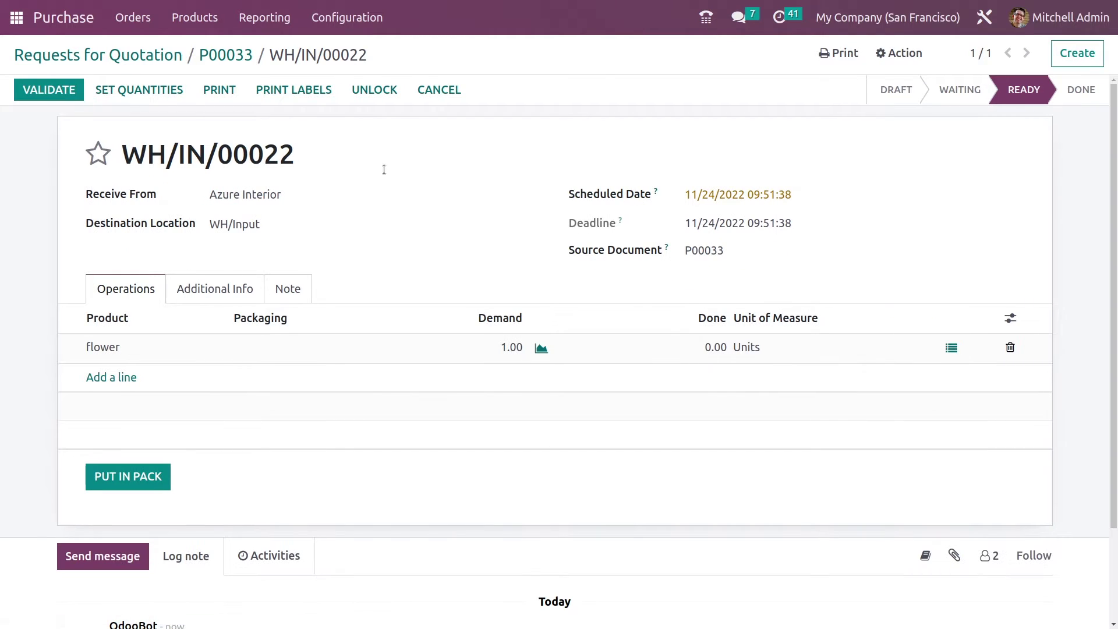
{"action": "left_click", "coordinate": [65, 94]}
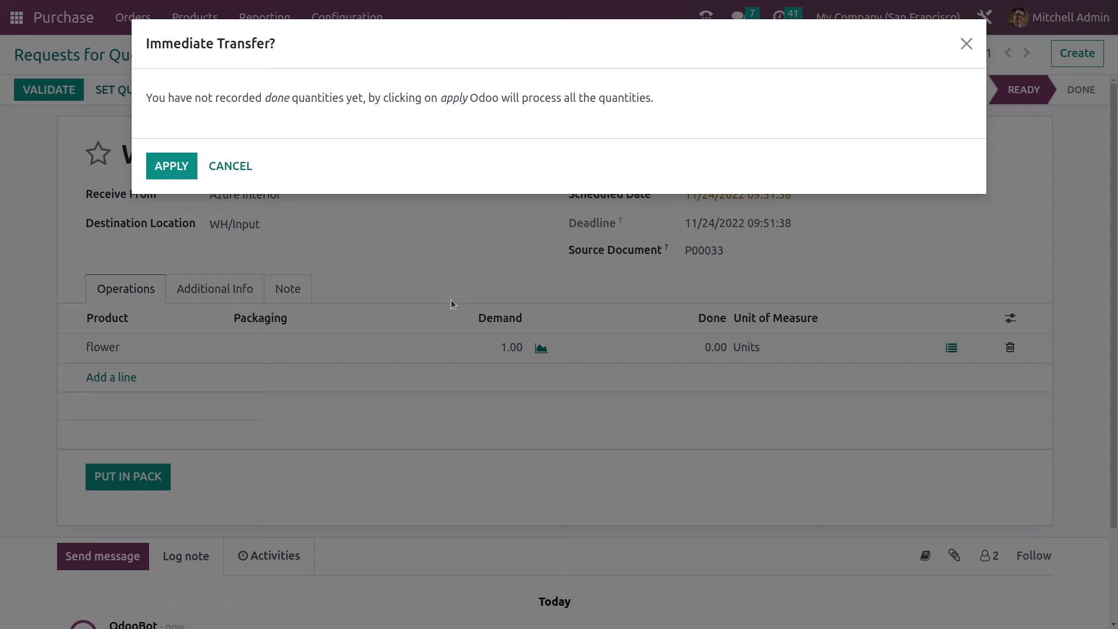
{"action": "left_click", "coordinate": [174, 163]}
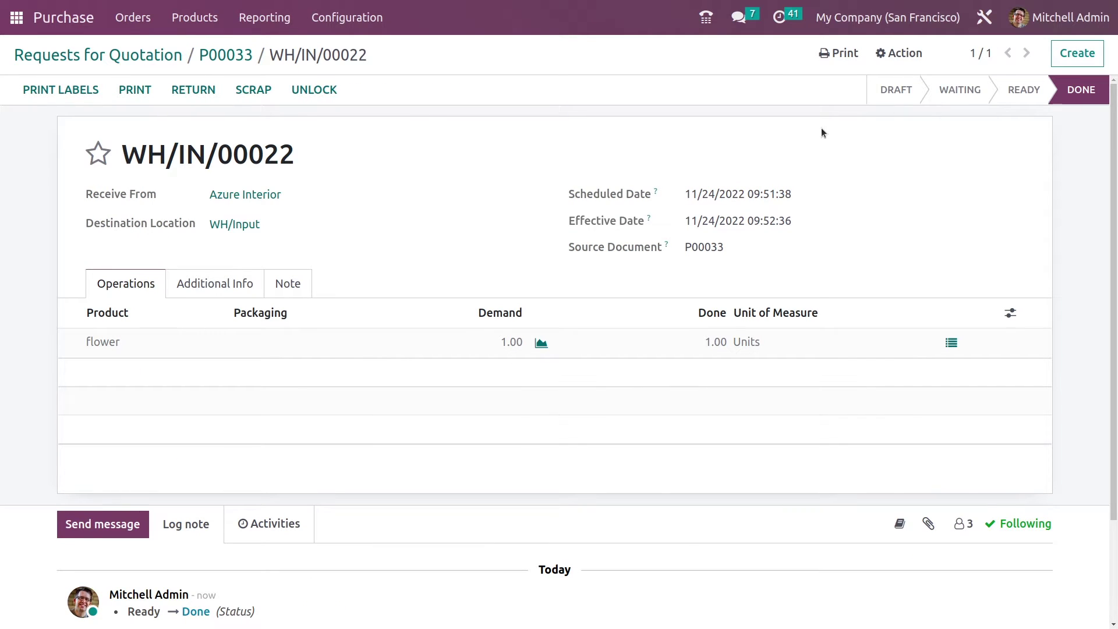
{"action": "left_click", "coordinate": [231, 58]}
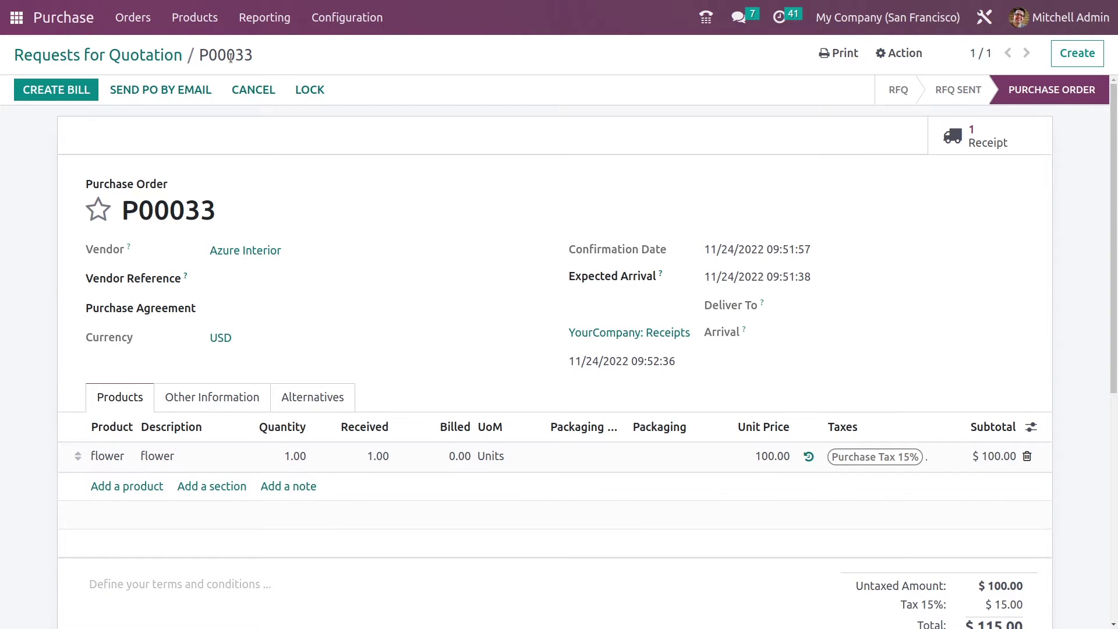
- Create the flower bill, date it 11/24/2022, and post it as BILL/2022/11/0005
{"action": "left_click", "coordinate": [69, 92]}
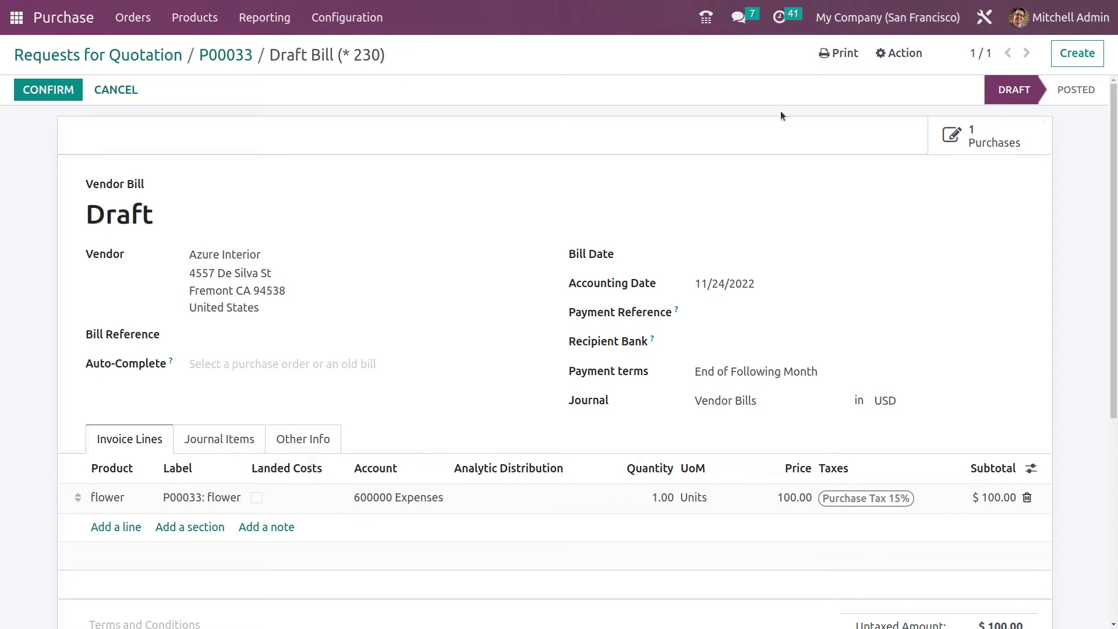
{"action": "left_click", "coordinate": [36, 89]}
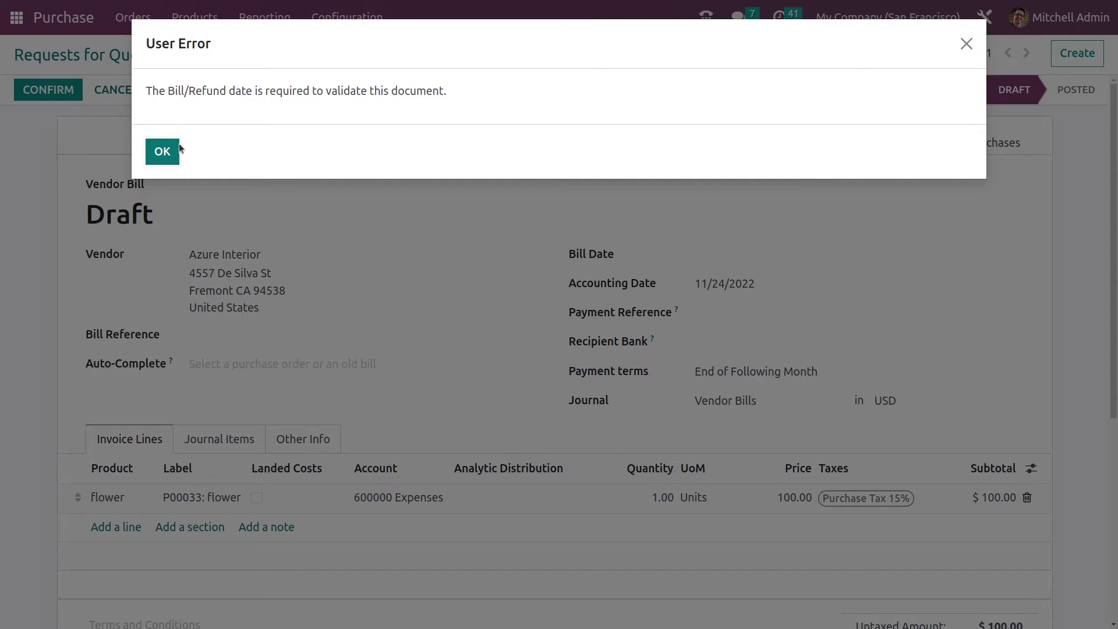
{"action": "left_click", "coordinate": [169, 150]}
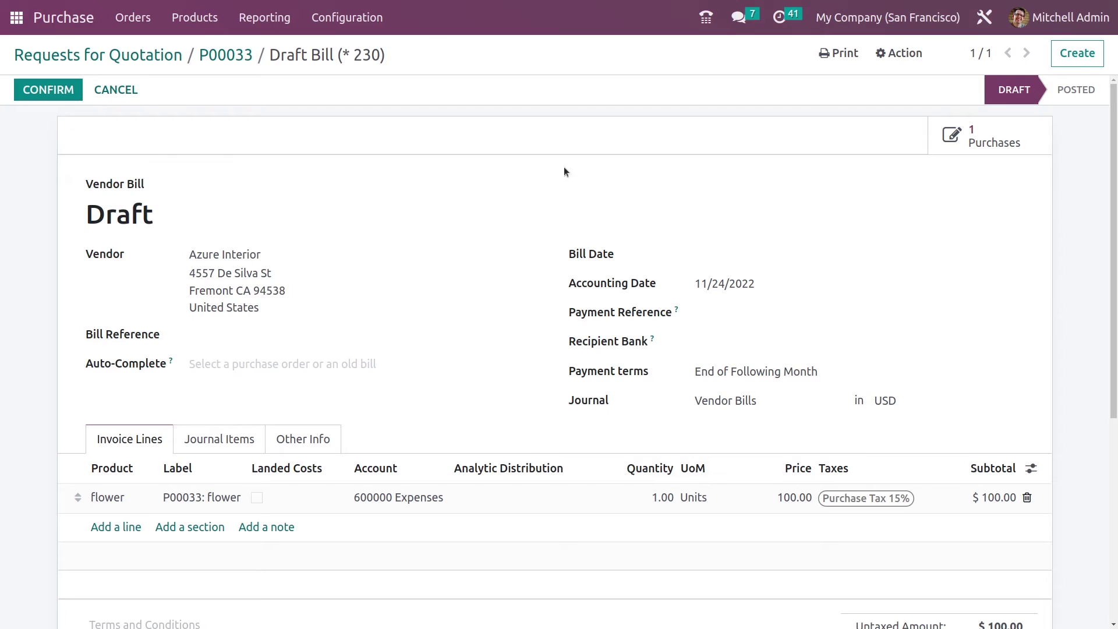
{"action": "left_click", "coordinate": [815, 250]}
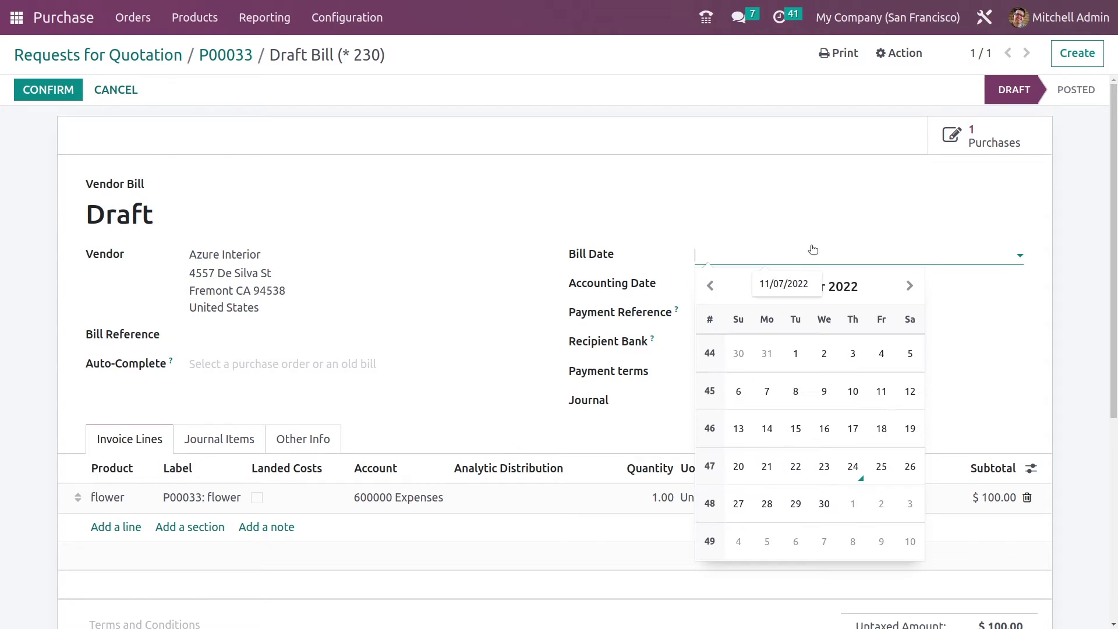
{"action": "left_click", "coordinate": [845, 465]}
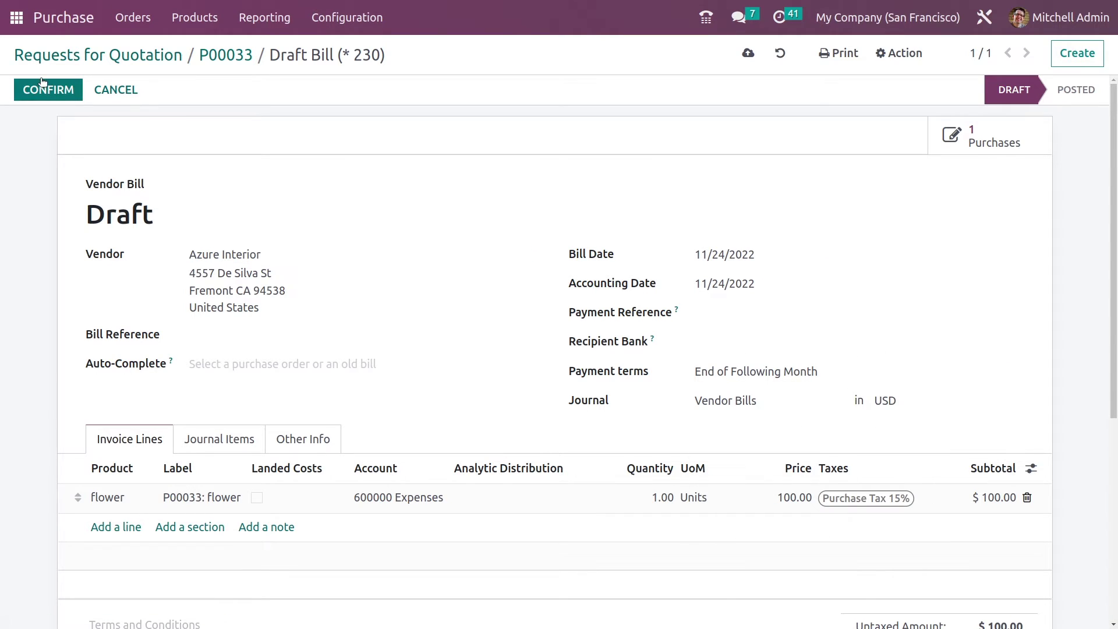
{"action": "left_click", "coordinate": [44, 92]}
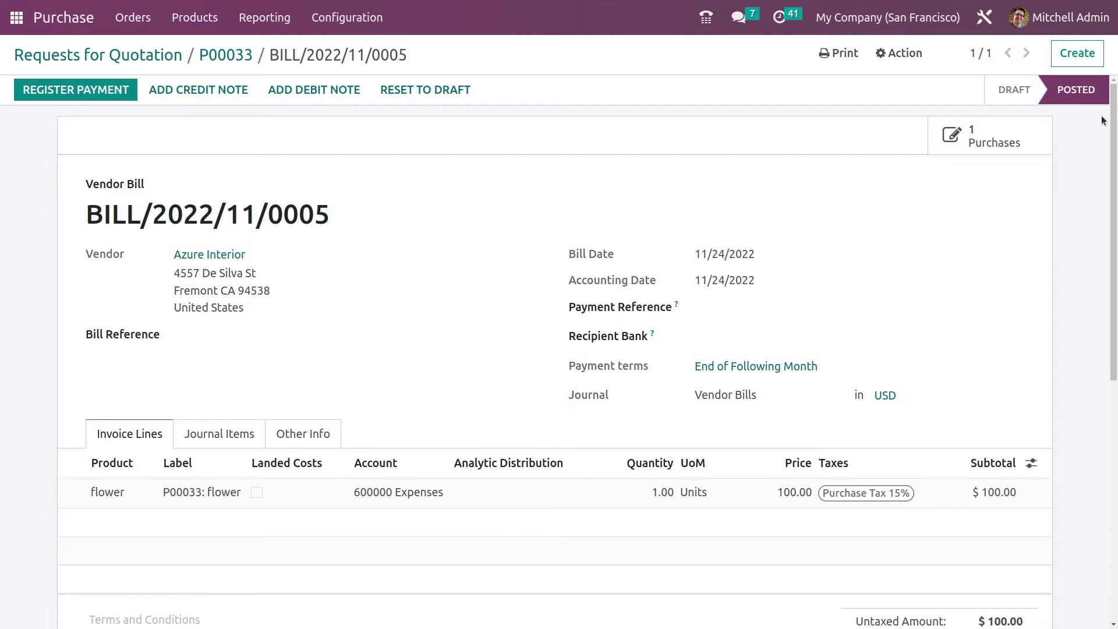
{"action": "left_click", "coordinate": [64, 57]}
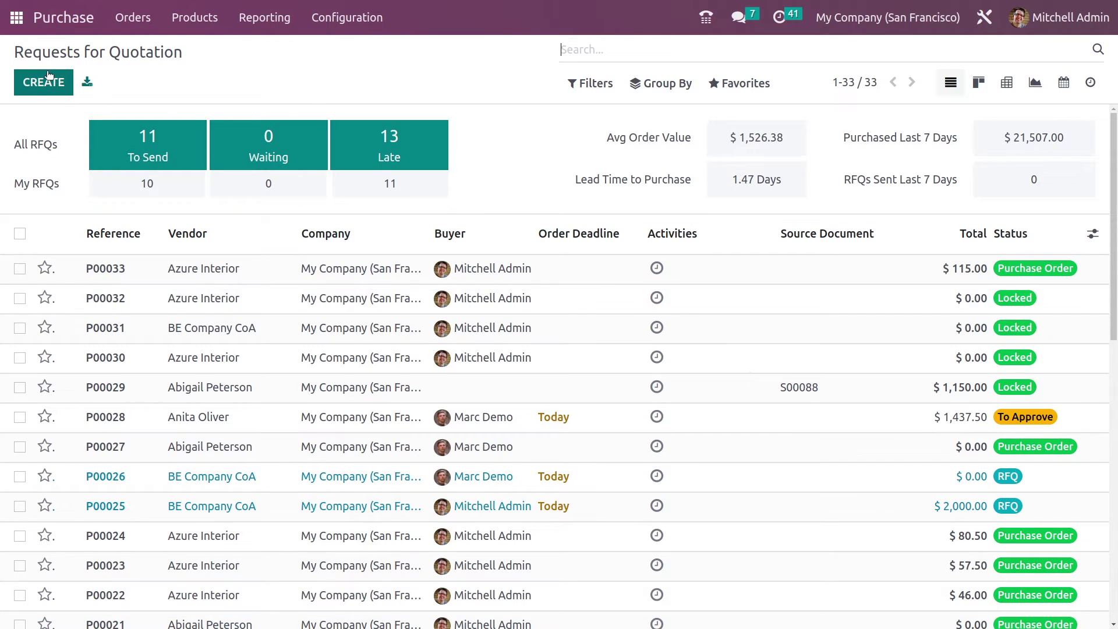
- Create an Azure Interior RFQ for one soap at 200.00 and confirm it as P00034
{"action": "left_click", "coordinate": [133, 17]}
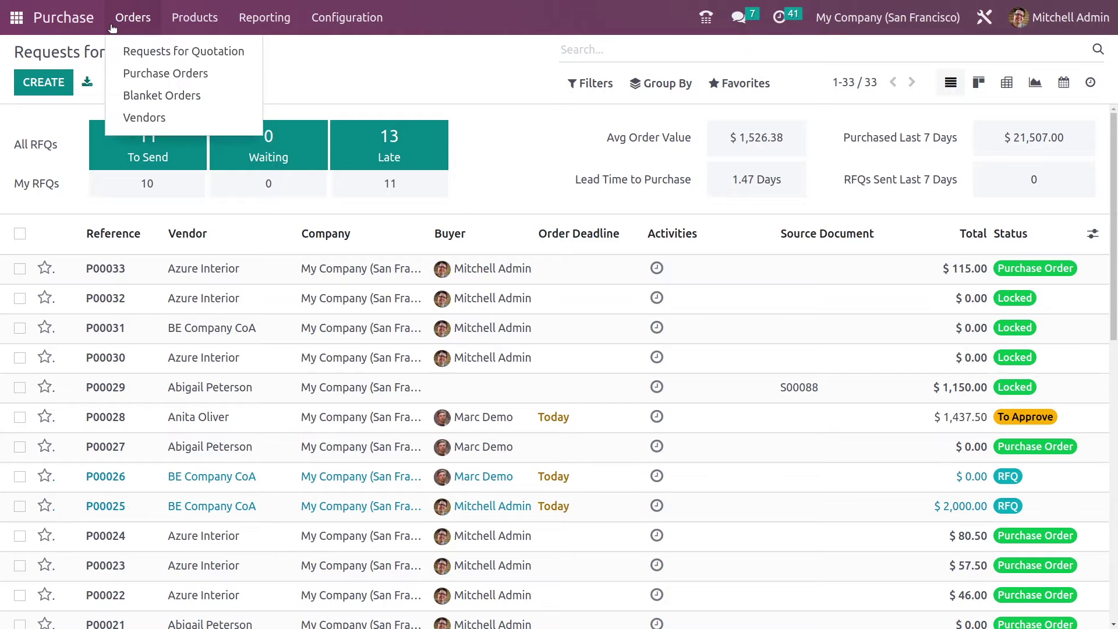
{"action": "left_click", "coordinate": [142, 53]}
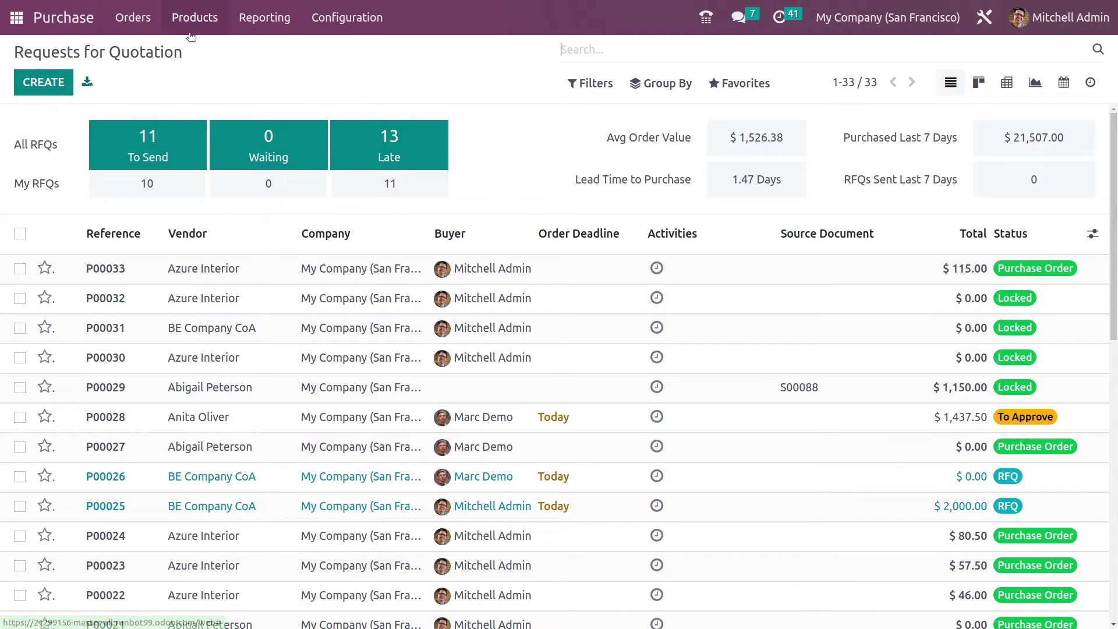
{"action": "left_click", "coordinate": [46, 80]}
{"action": "left_click", "coordinate": [269, 209]}
{"action": "left_click", "coordinate": [260, 235]}
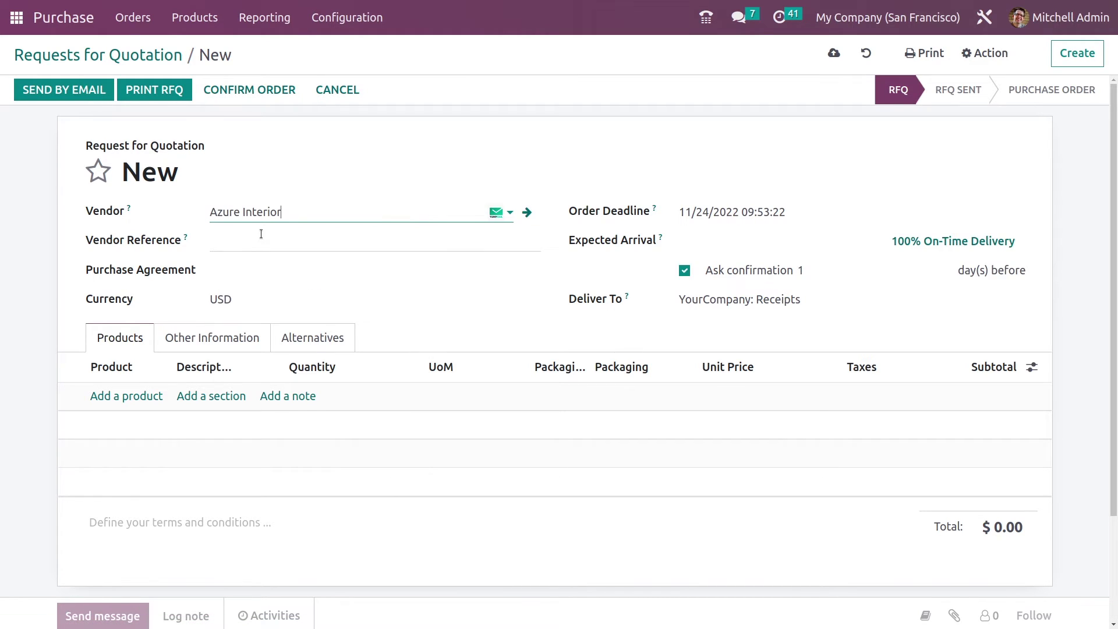
{"action": "left_click", "coordinate": [124, 396]}
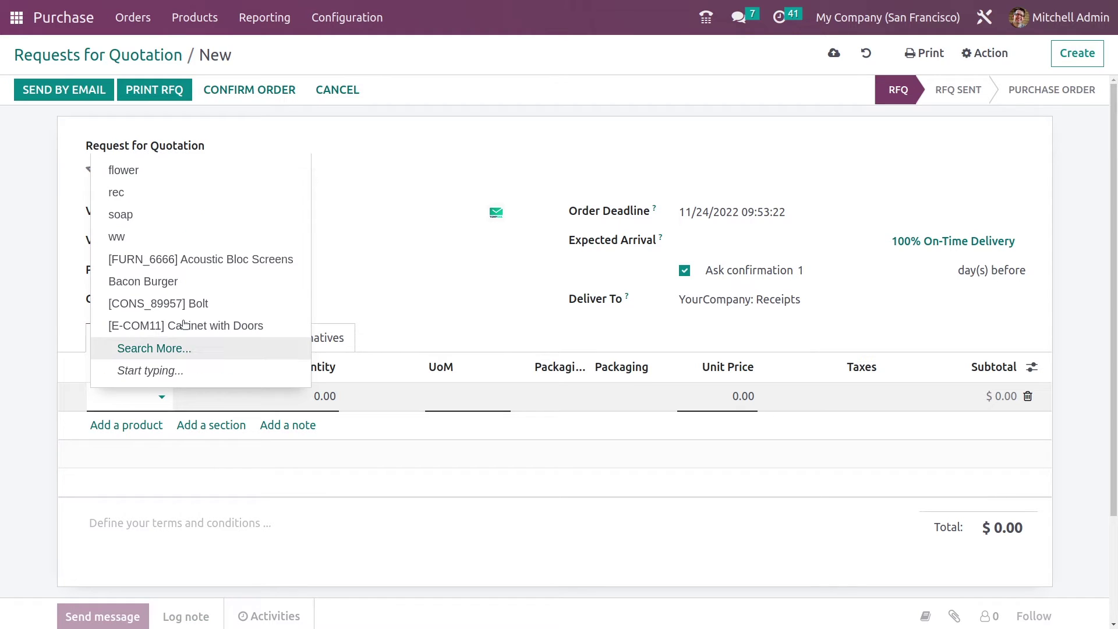
{"action": "left_click", "coordinate": [166, 213]}
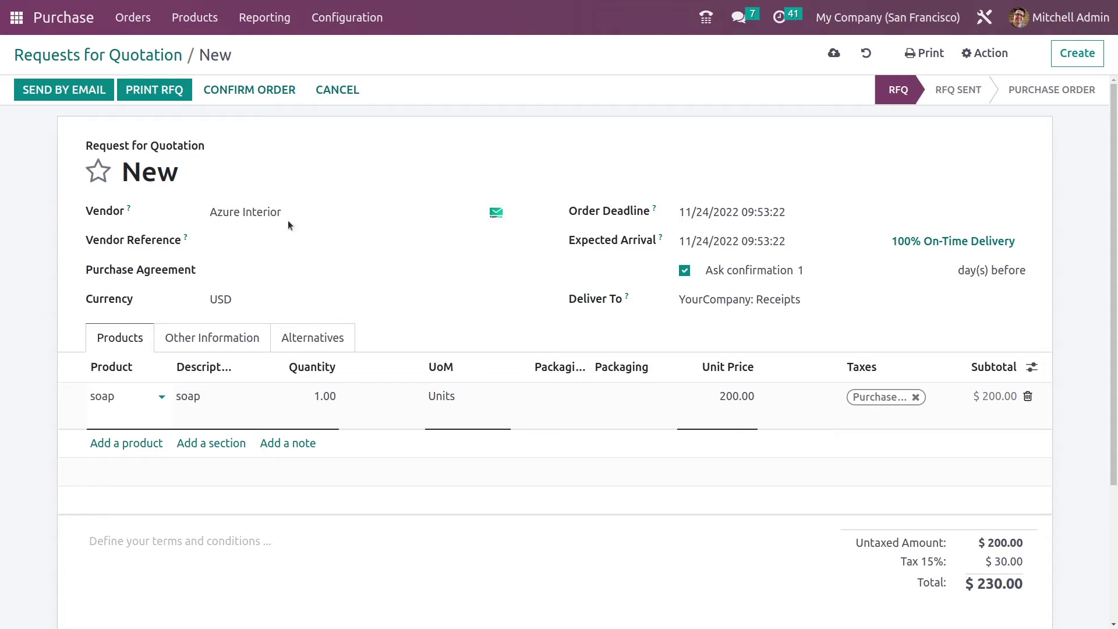
{"action": "left_click", "coordinate": [262, 99]}
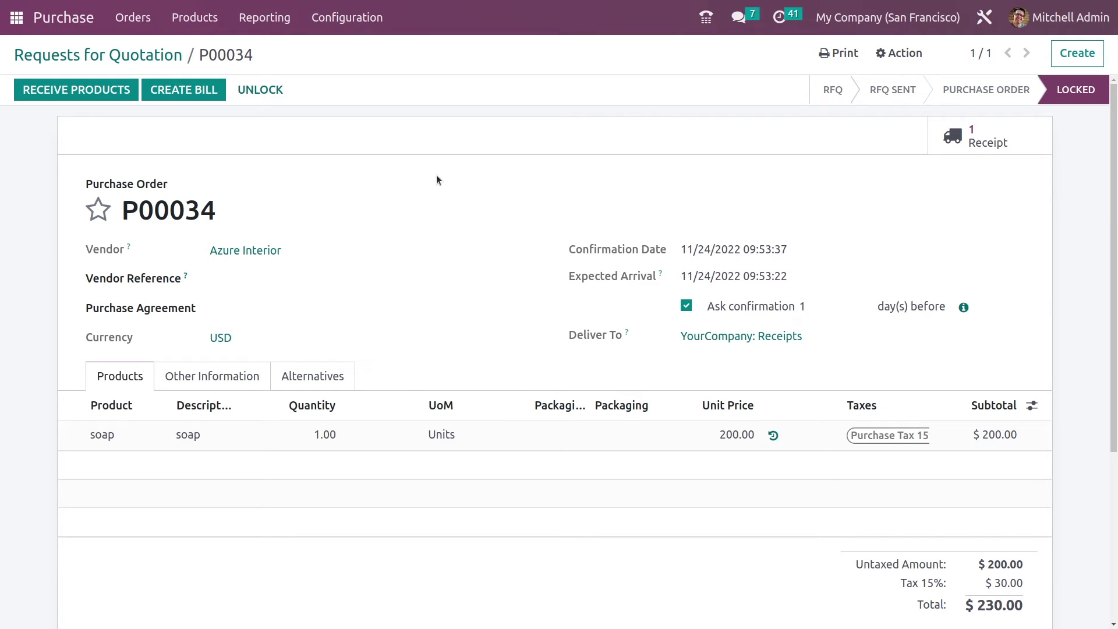
- Bill P00034, date it 11/24/2022, post BILL/2022/11/0006, then open the apps menu
{"action": "left_click", "coordinate": [196, 96]}
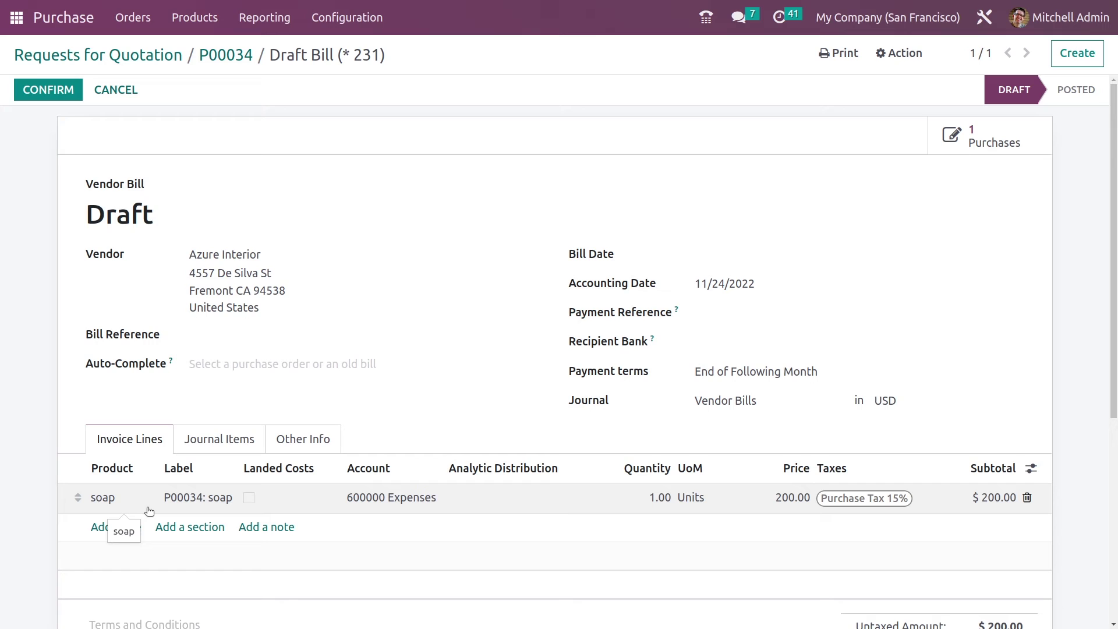
{"action": "left_click", "coordinate": [55, 94]}
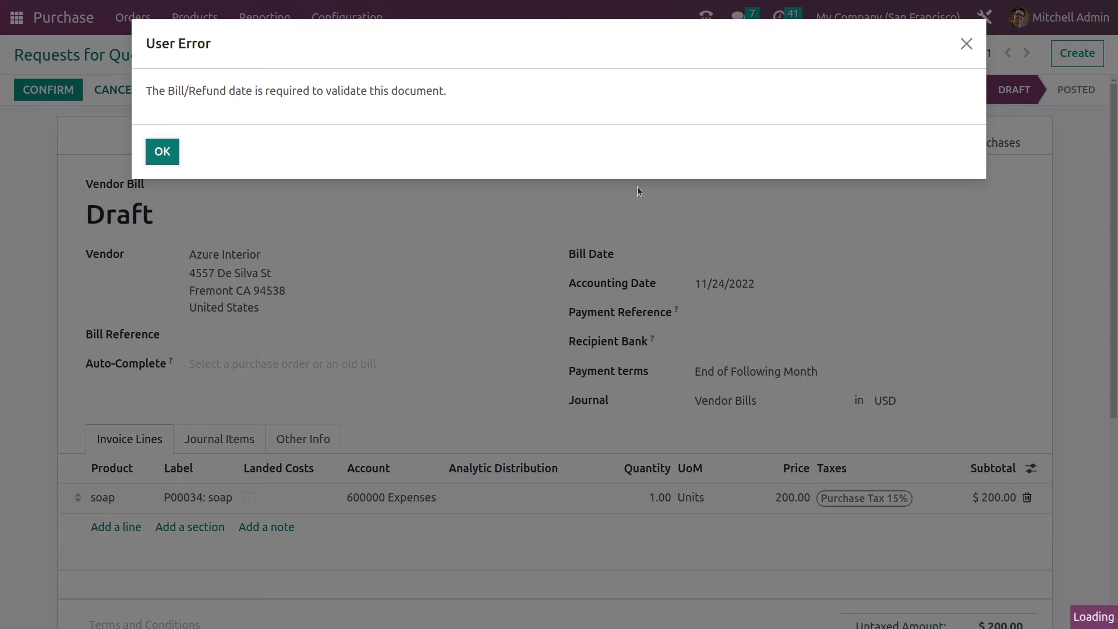
{"action": "left_click", "coordinate": [174, 157]}
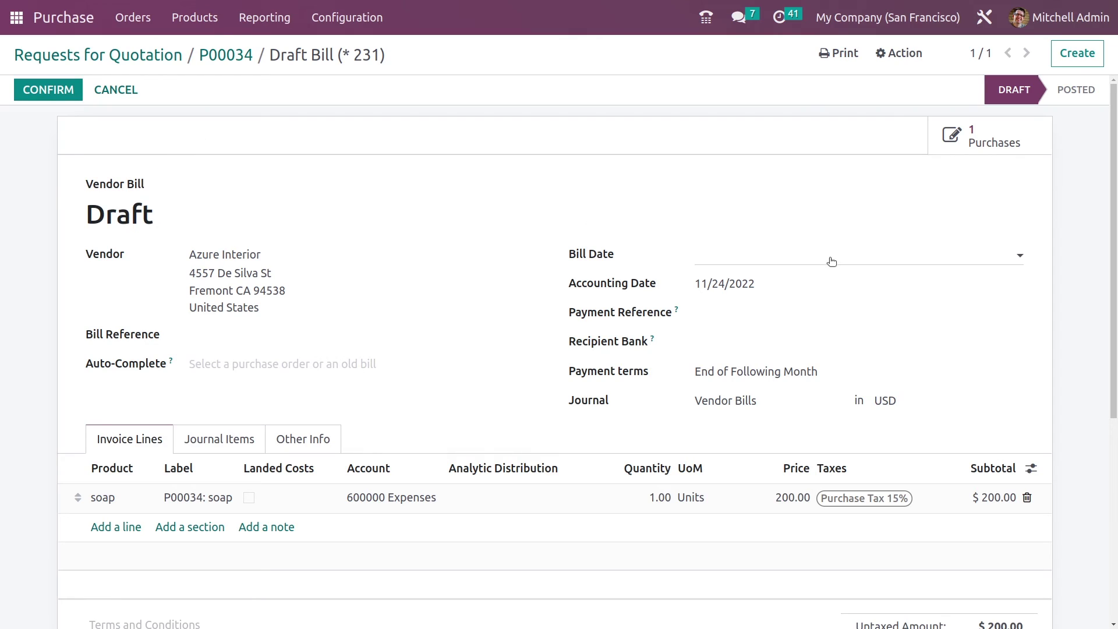
{"action": "left_click", "coordinate": [786, 256]}
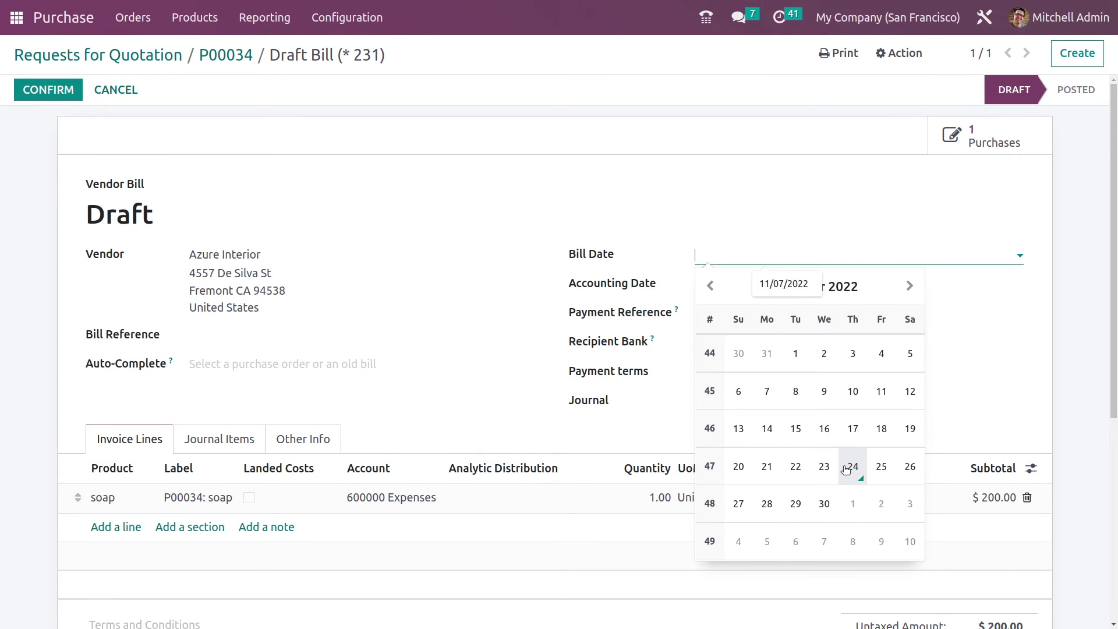
{"action": "left_click", "coordinate": [852, 466]}
{"action": "left_click", "coordinate": [61, 96]}
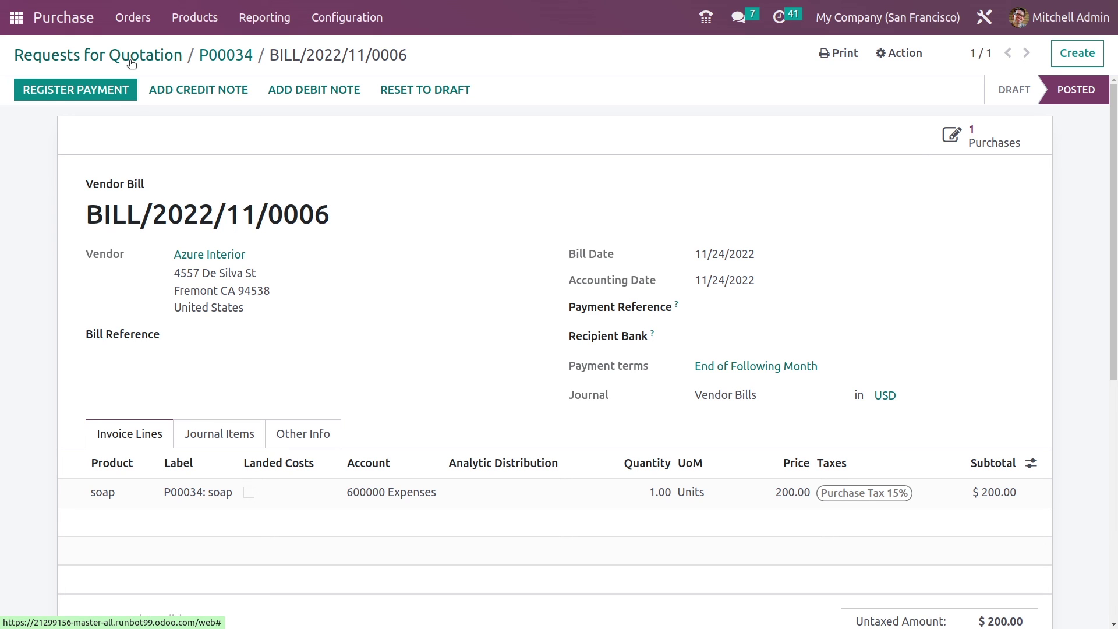
{"action": "left_click", "coordinate": [17, 17]}
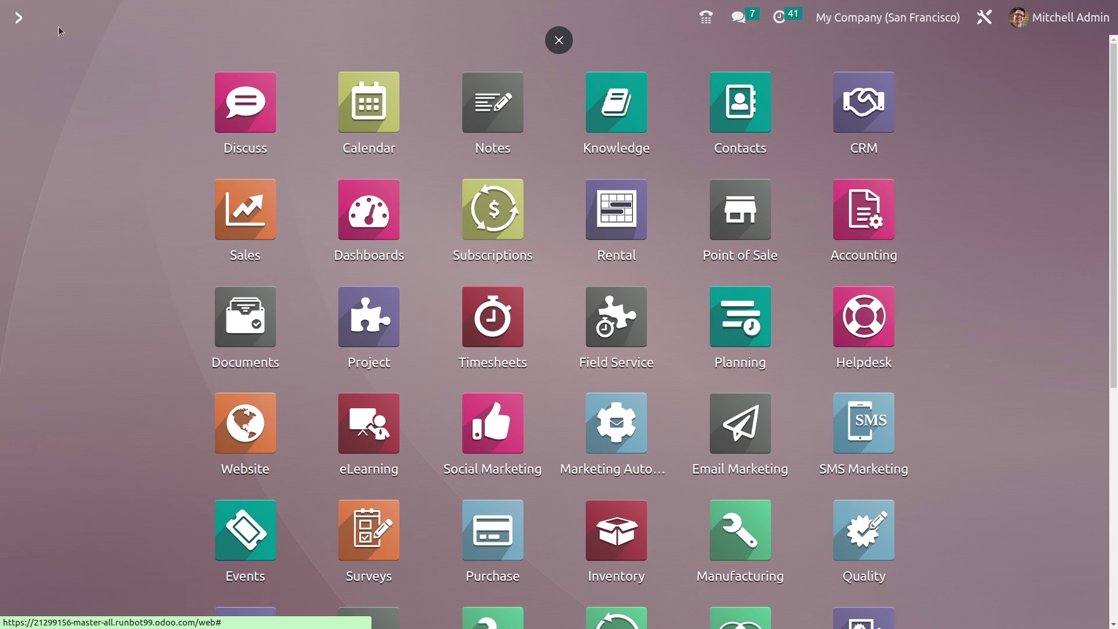